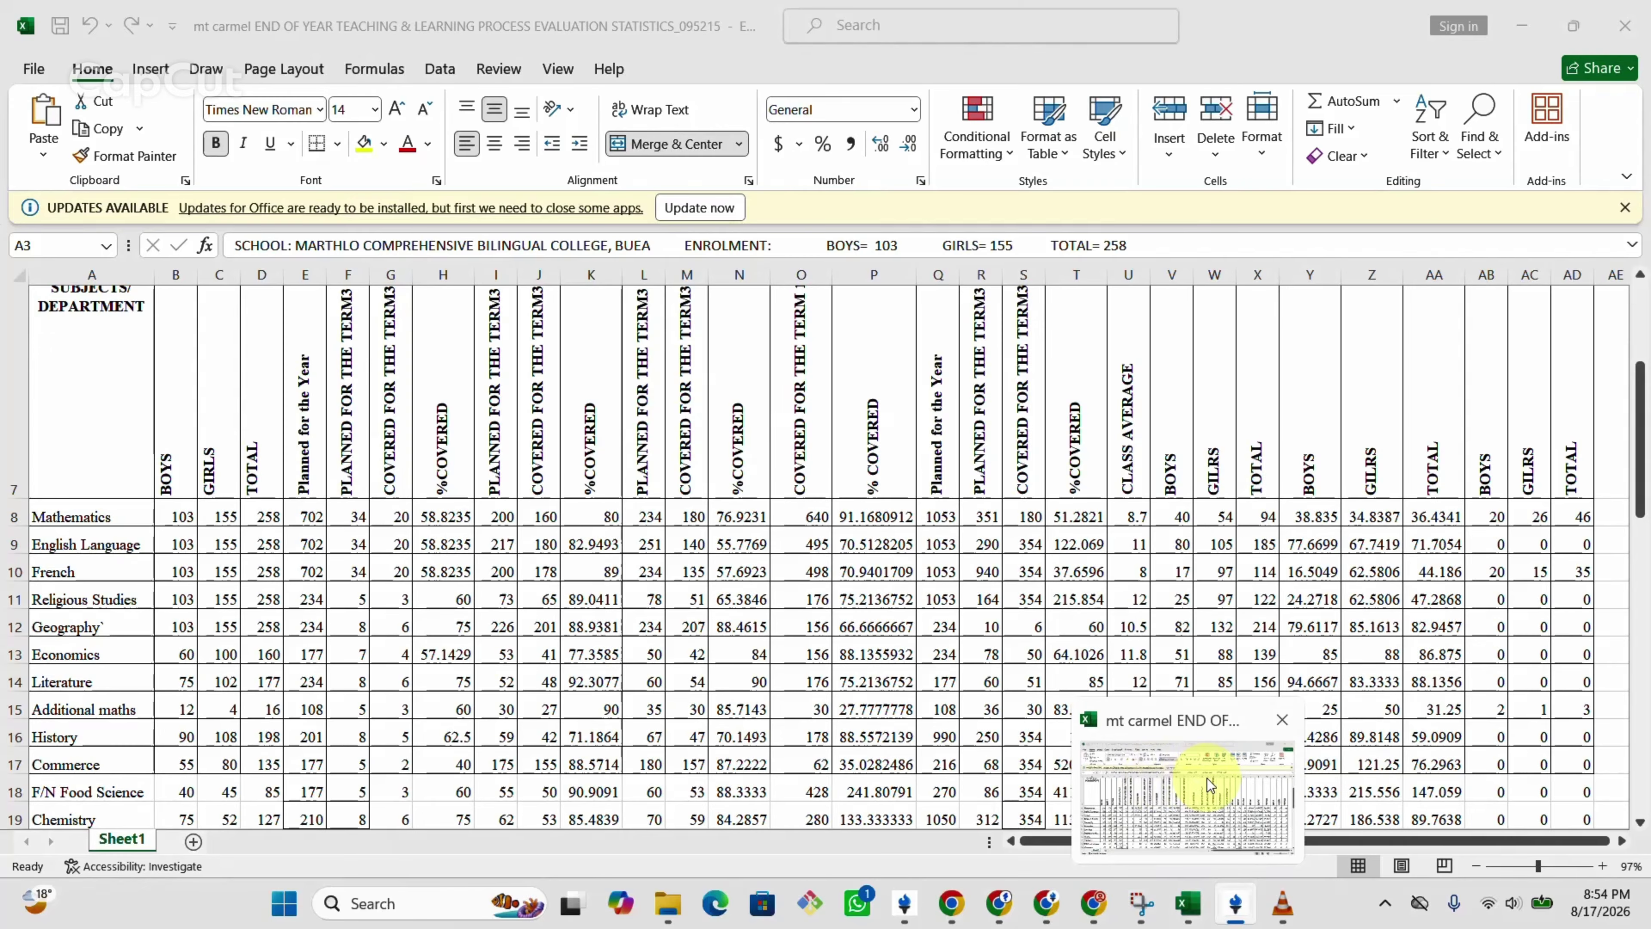
- Review the end-of-year teaching and learning statistics in the Excel workbook, from the title headings to the subject rows
{"action": "left_click", "coordinate": [1207, 779]}
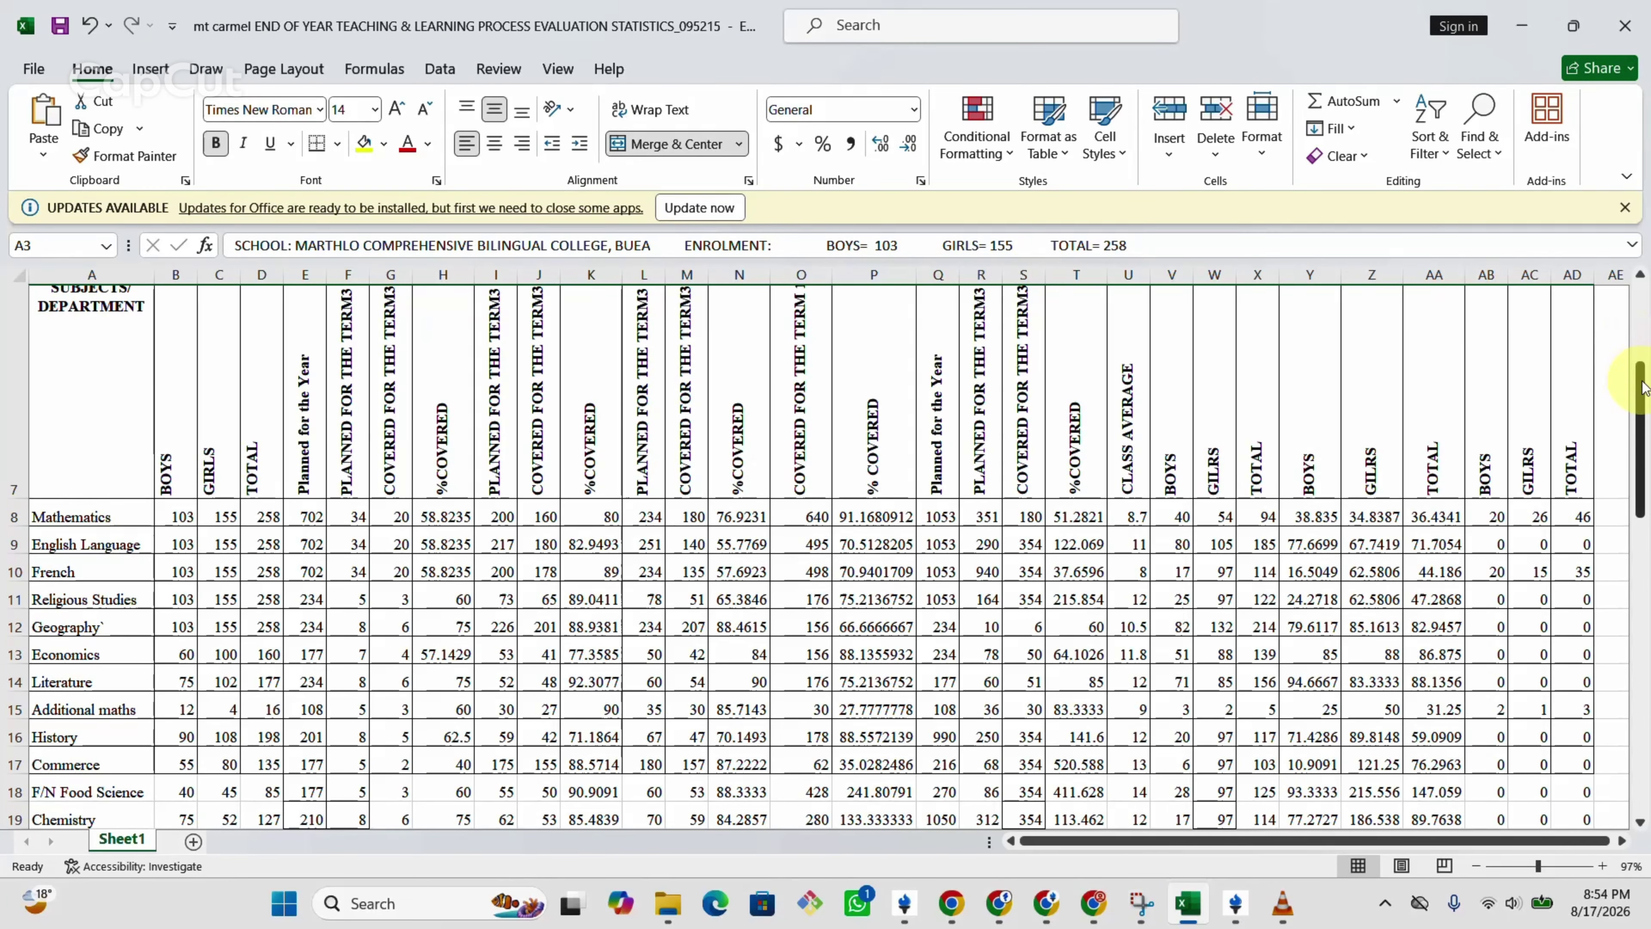
{"action": "left_click_drag", "start_coordinate": [1645, 404], "coordinate": [1643, 364]}
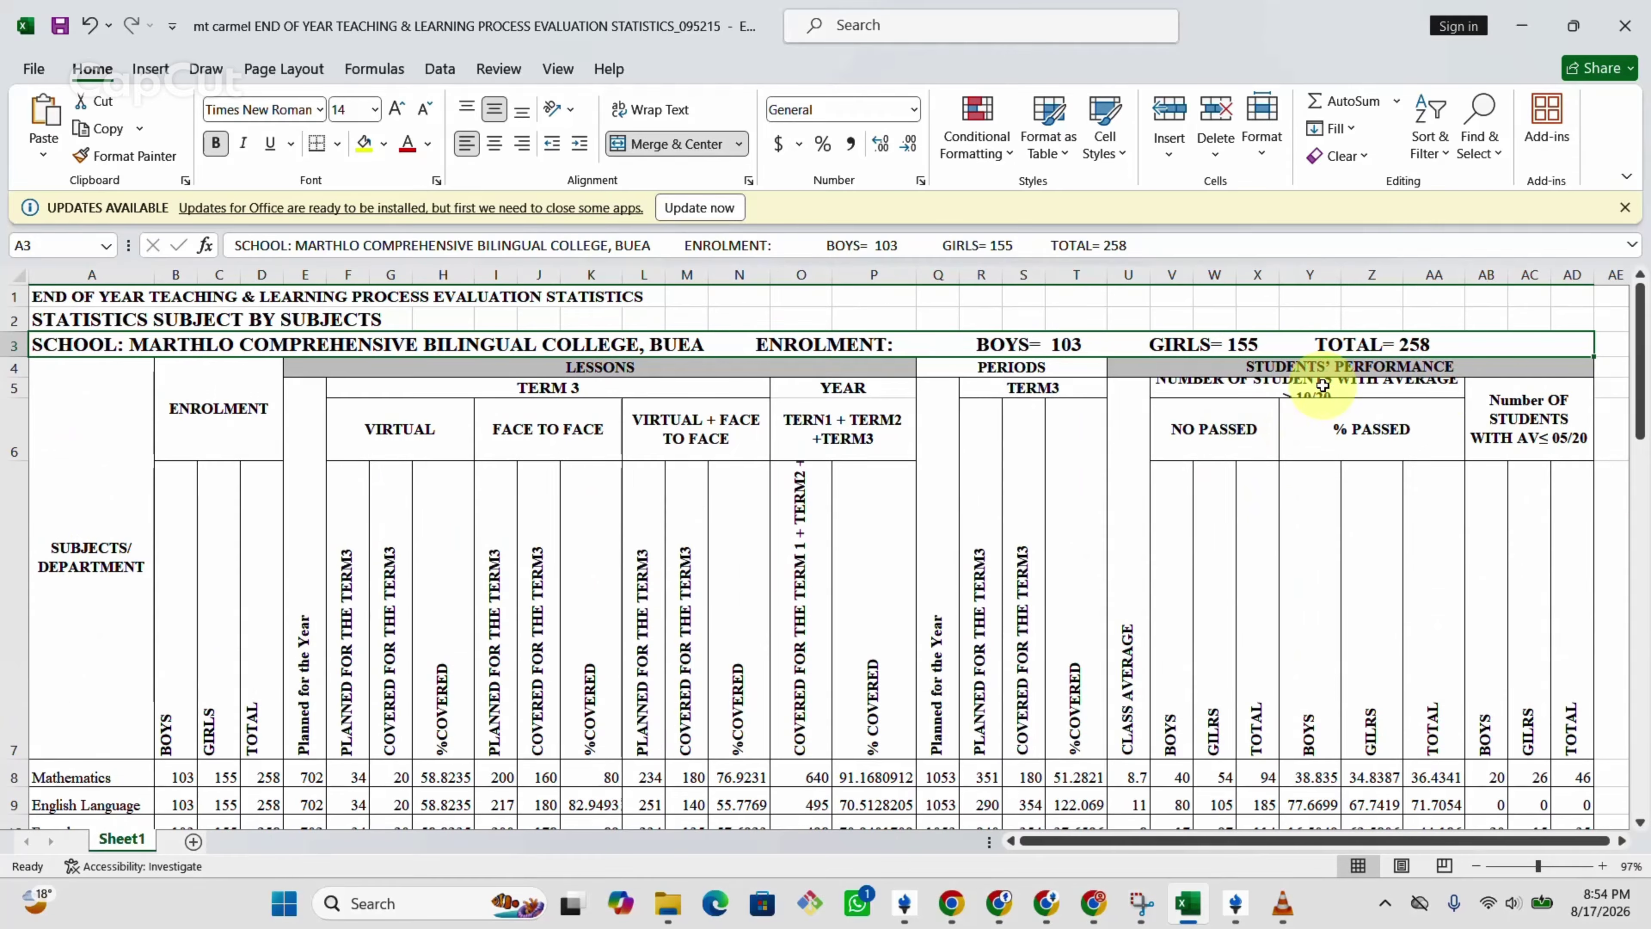
{"action": "left_click", "coordinate": [1425, 390]}
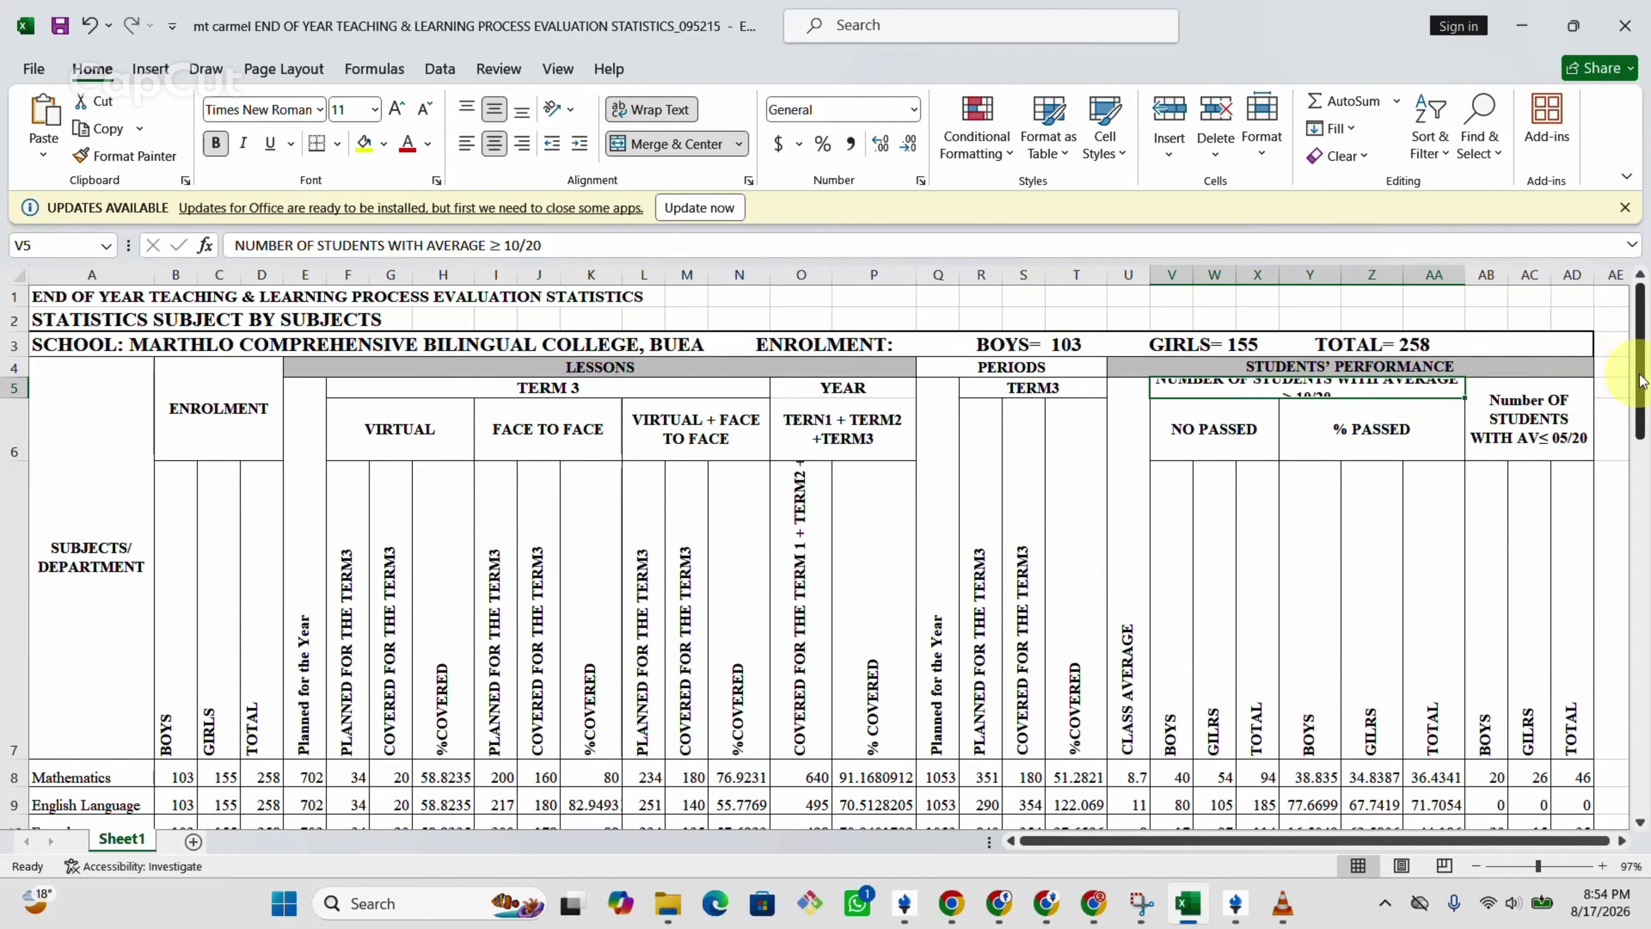
{"action": "left_click_drag", "start_coordinate": [1643, 380], "coordinate": [1645, 546]}
- Switch to Fantaskool, sign in with the prefilled account details and open the lesson Progression Sheets
{"action": "key", "text": "super+Tab"}
{"action": "key", "text": "alt+Tab"}
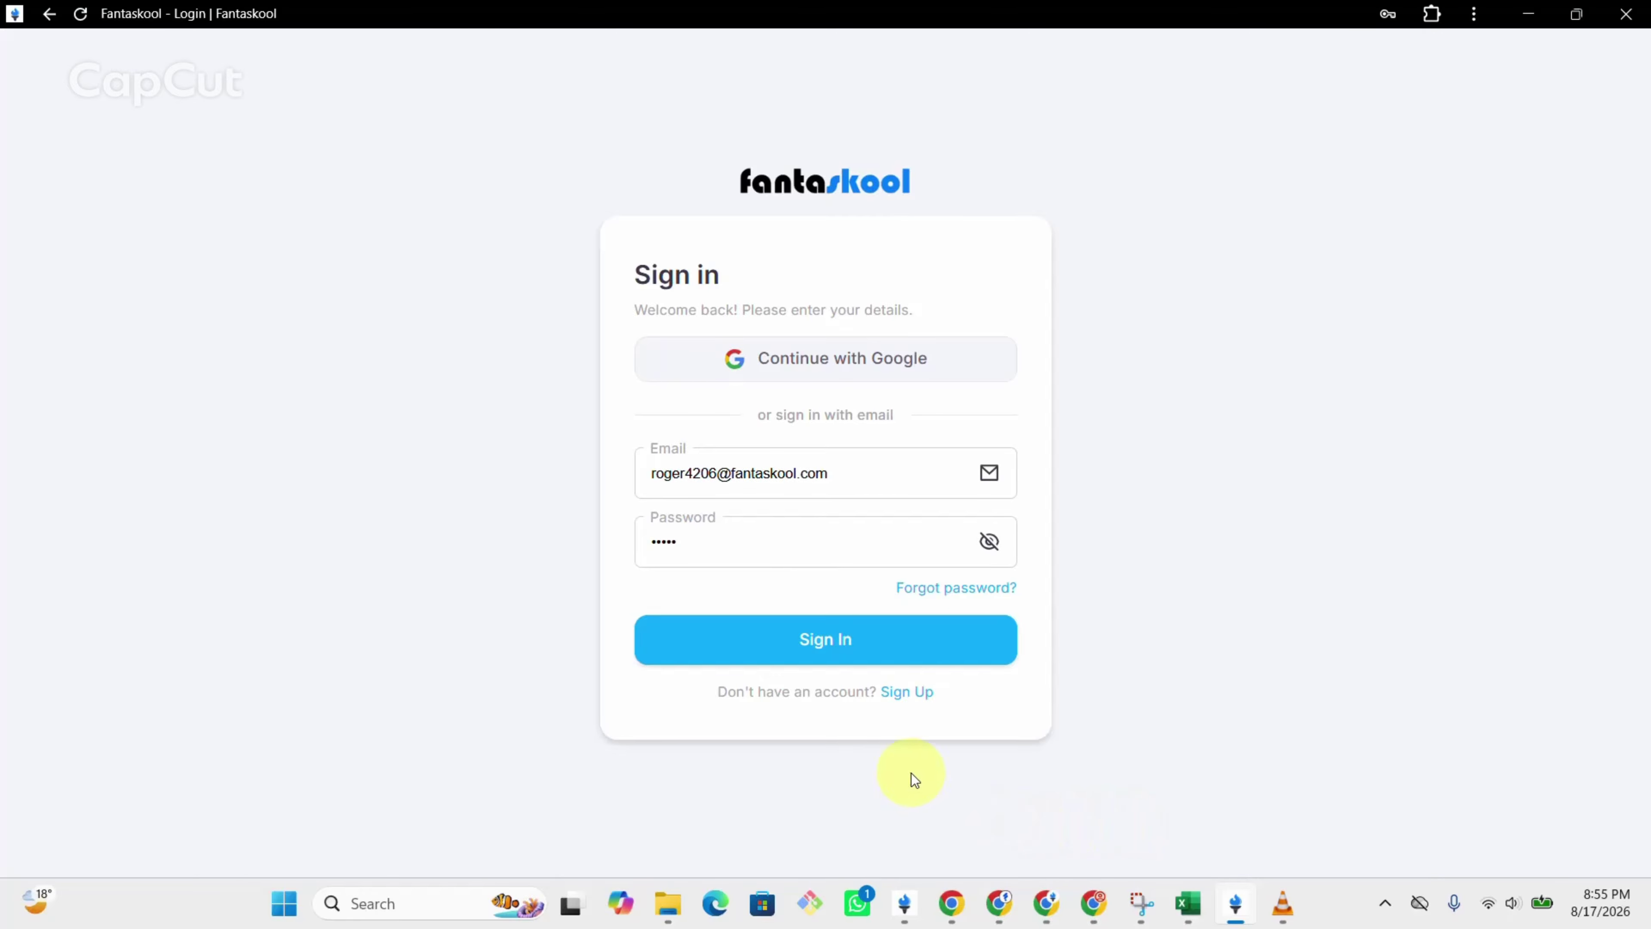
{"action": "left_click", "coordinate": [820, 642]}
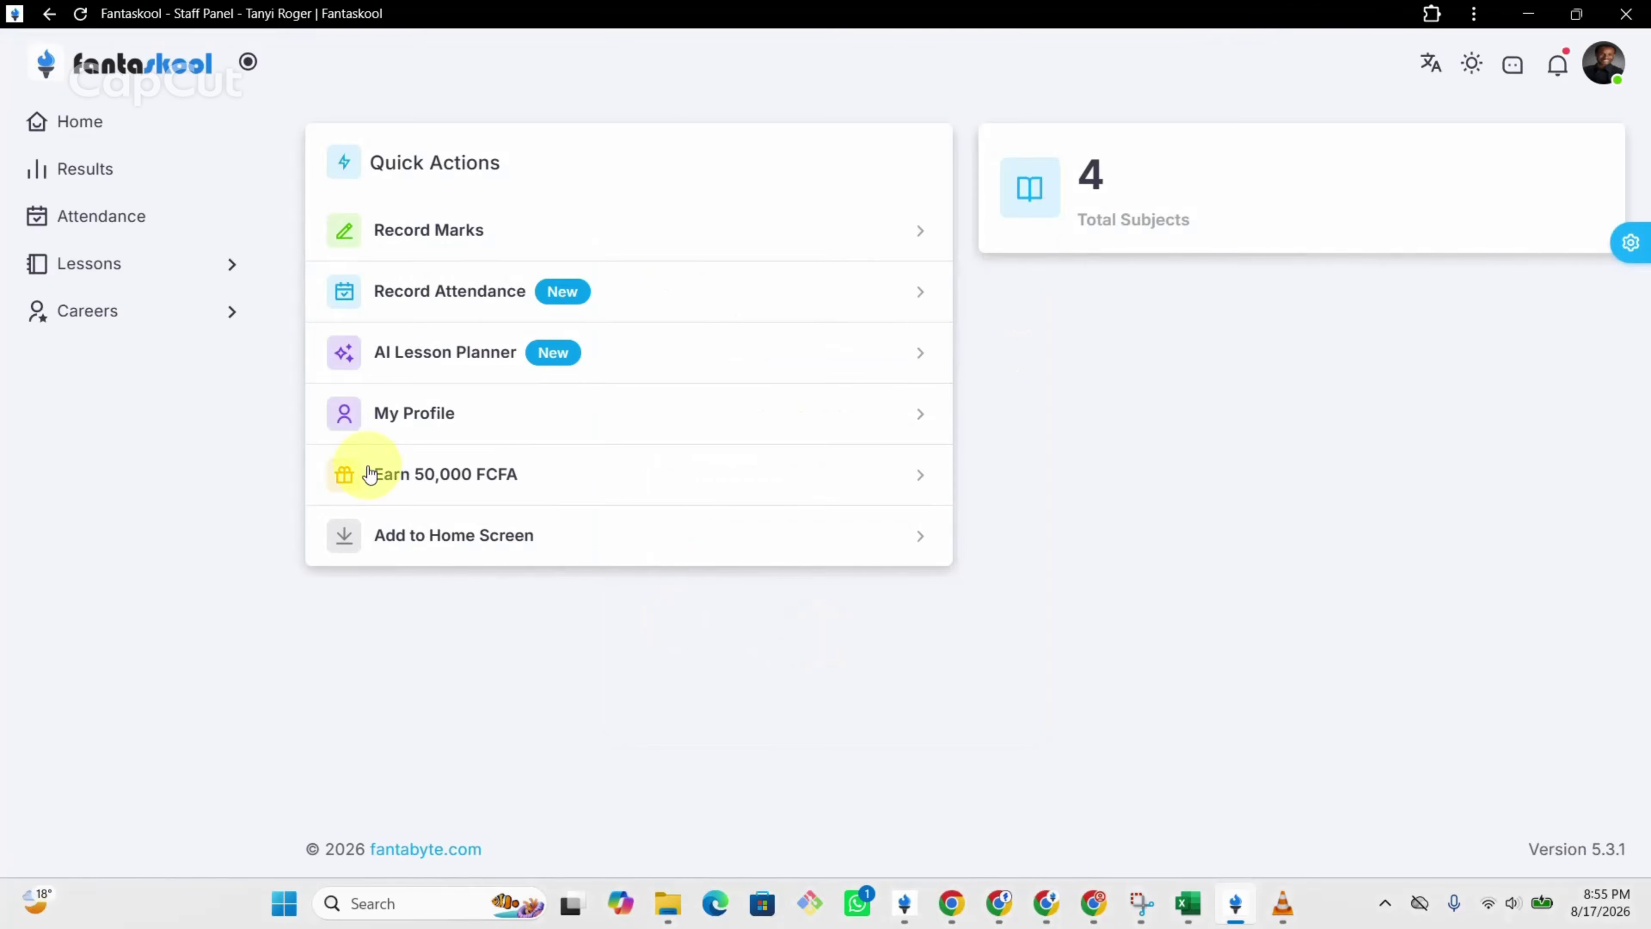
{"action": "left_click", "coordinate": [152, 270]}
{"action": "left_click", "coordinate": [120, 319]}
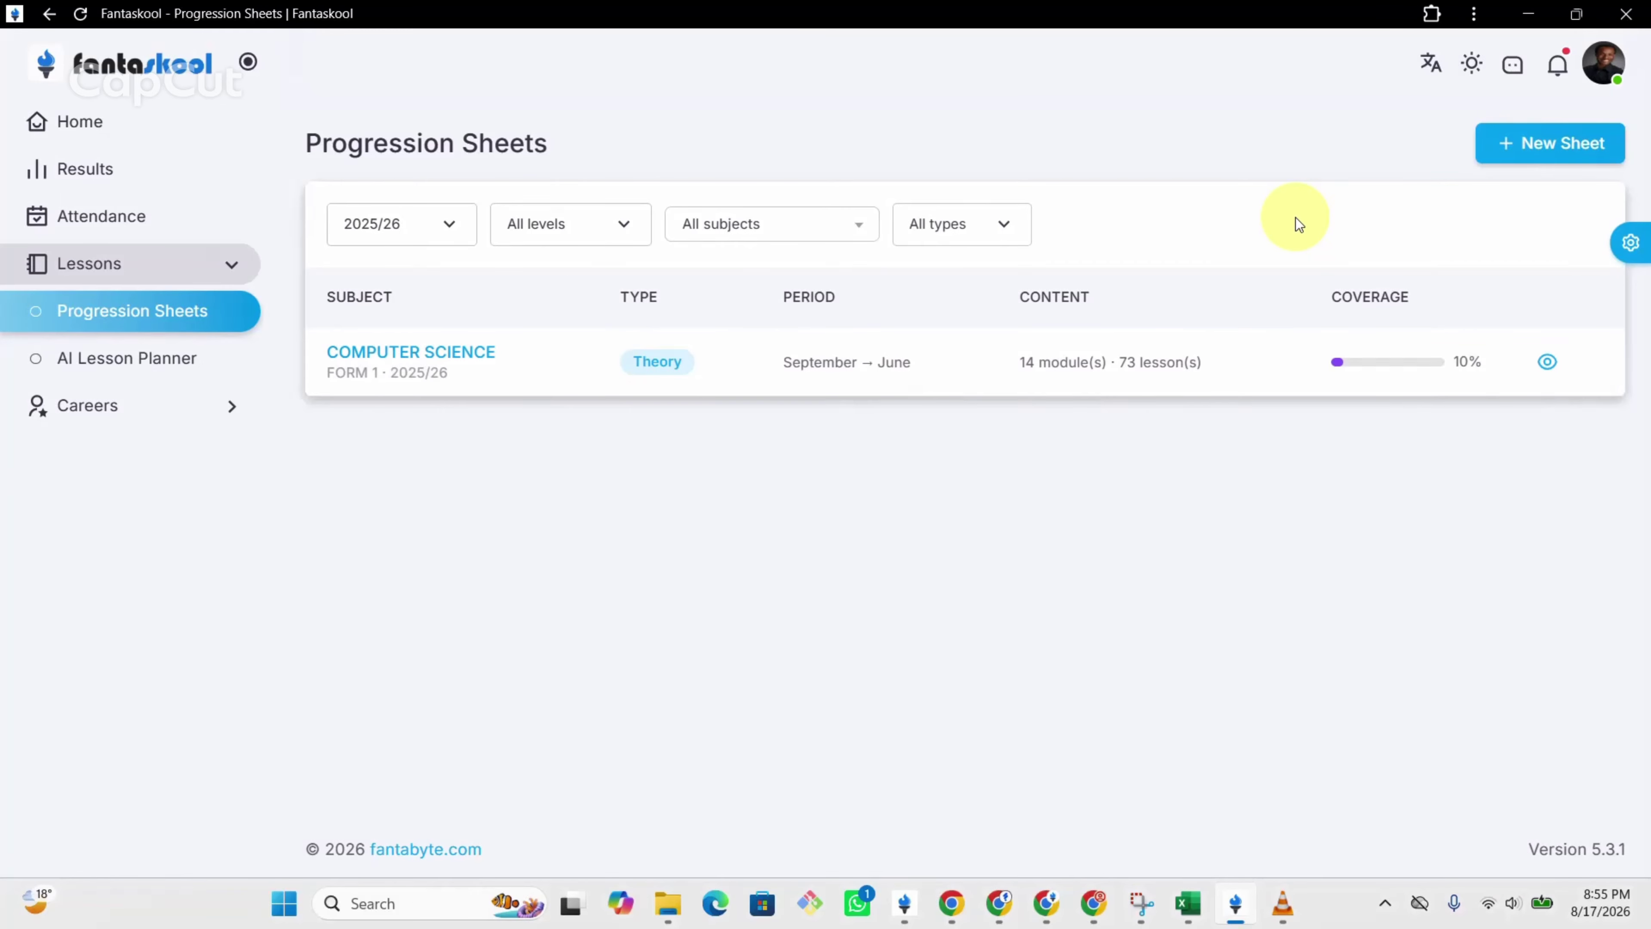
- Start a new progression sheet with subject MATHEMATICS, level FORM 1 and academic year 2025/2026
{"action": "left_click", "coordinate": [1546, 146]}
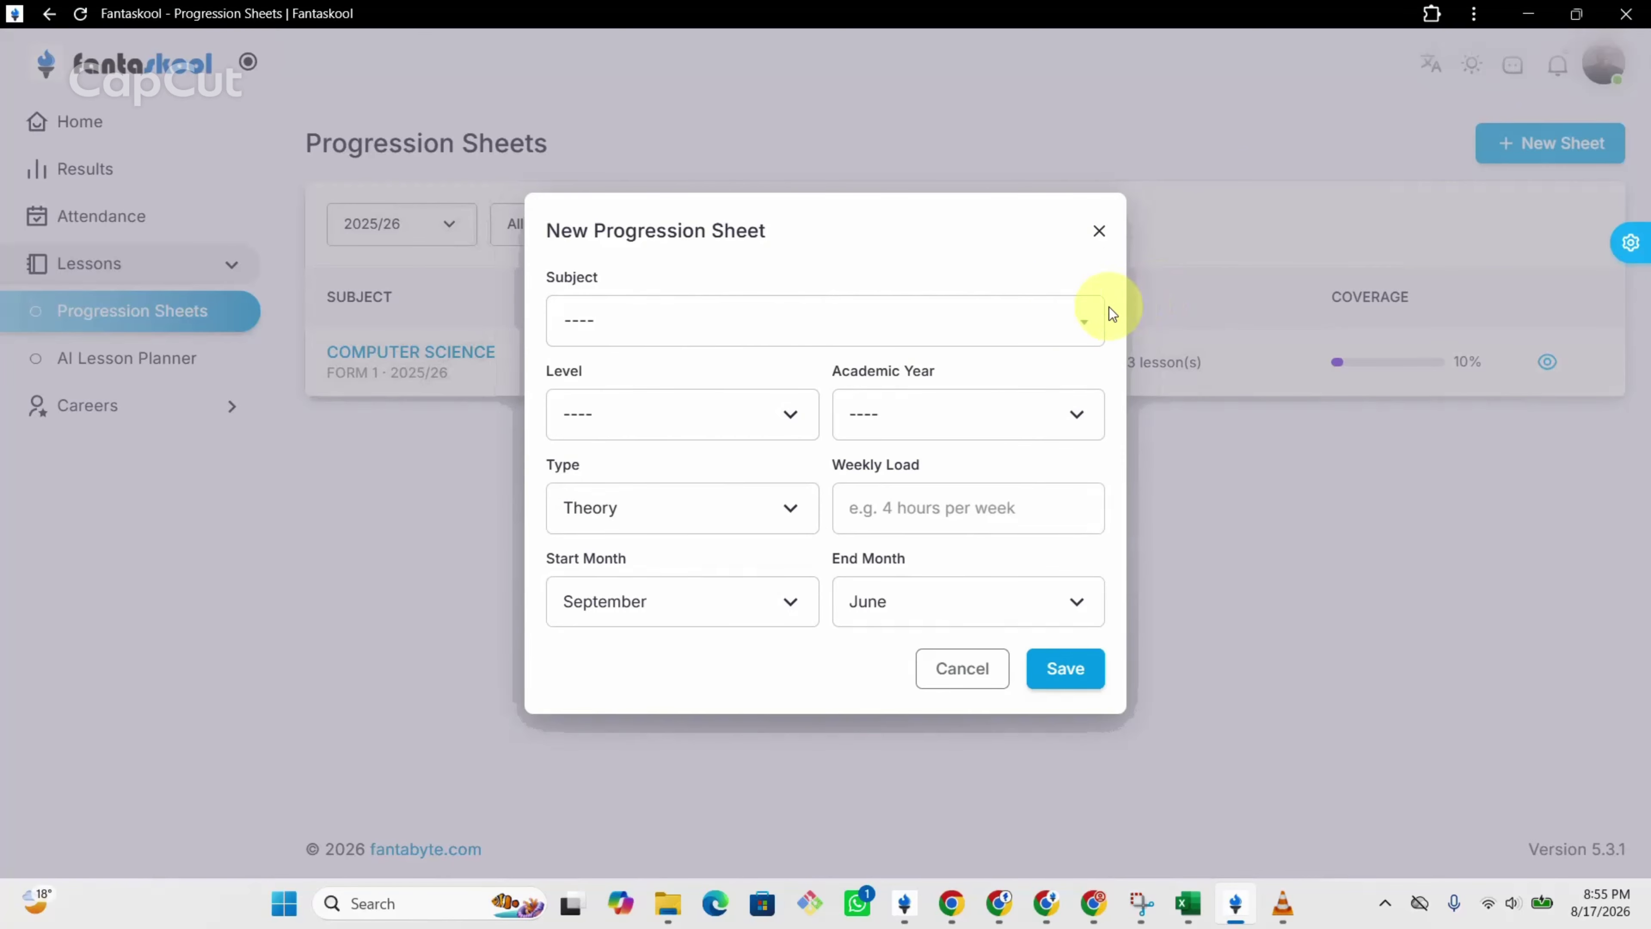
{"action": "left_click", "coordinate": [1082, 325]}
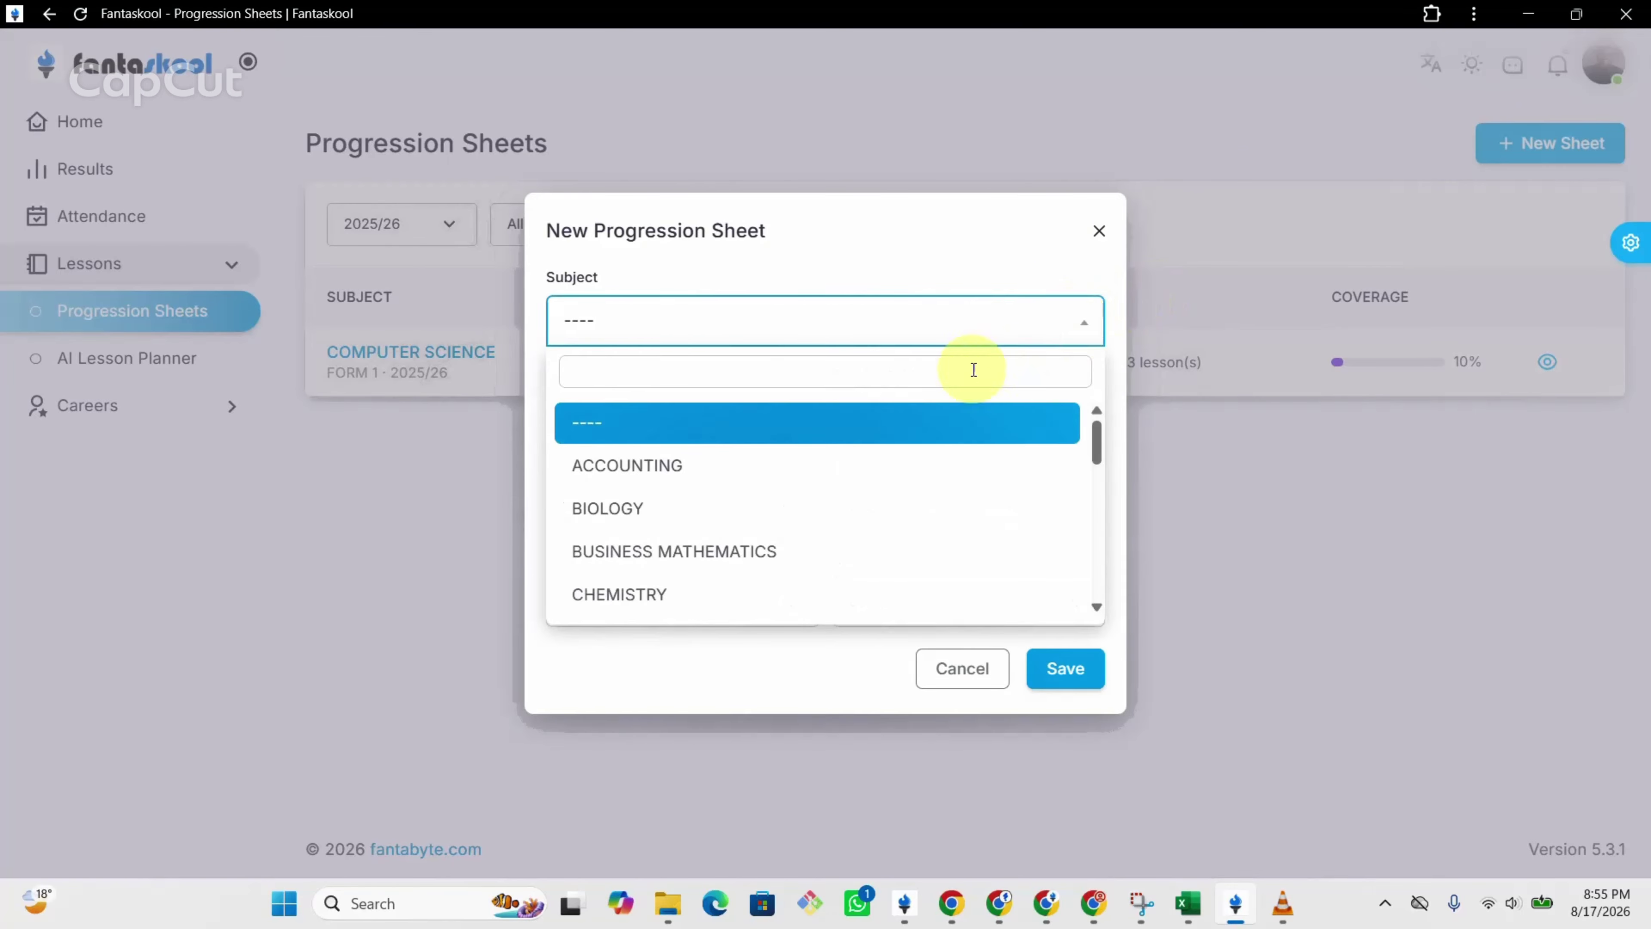
{"action": "type", "text": "m"}
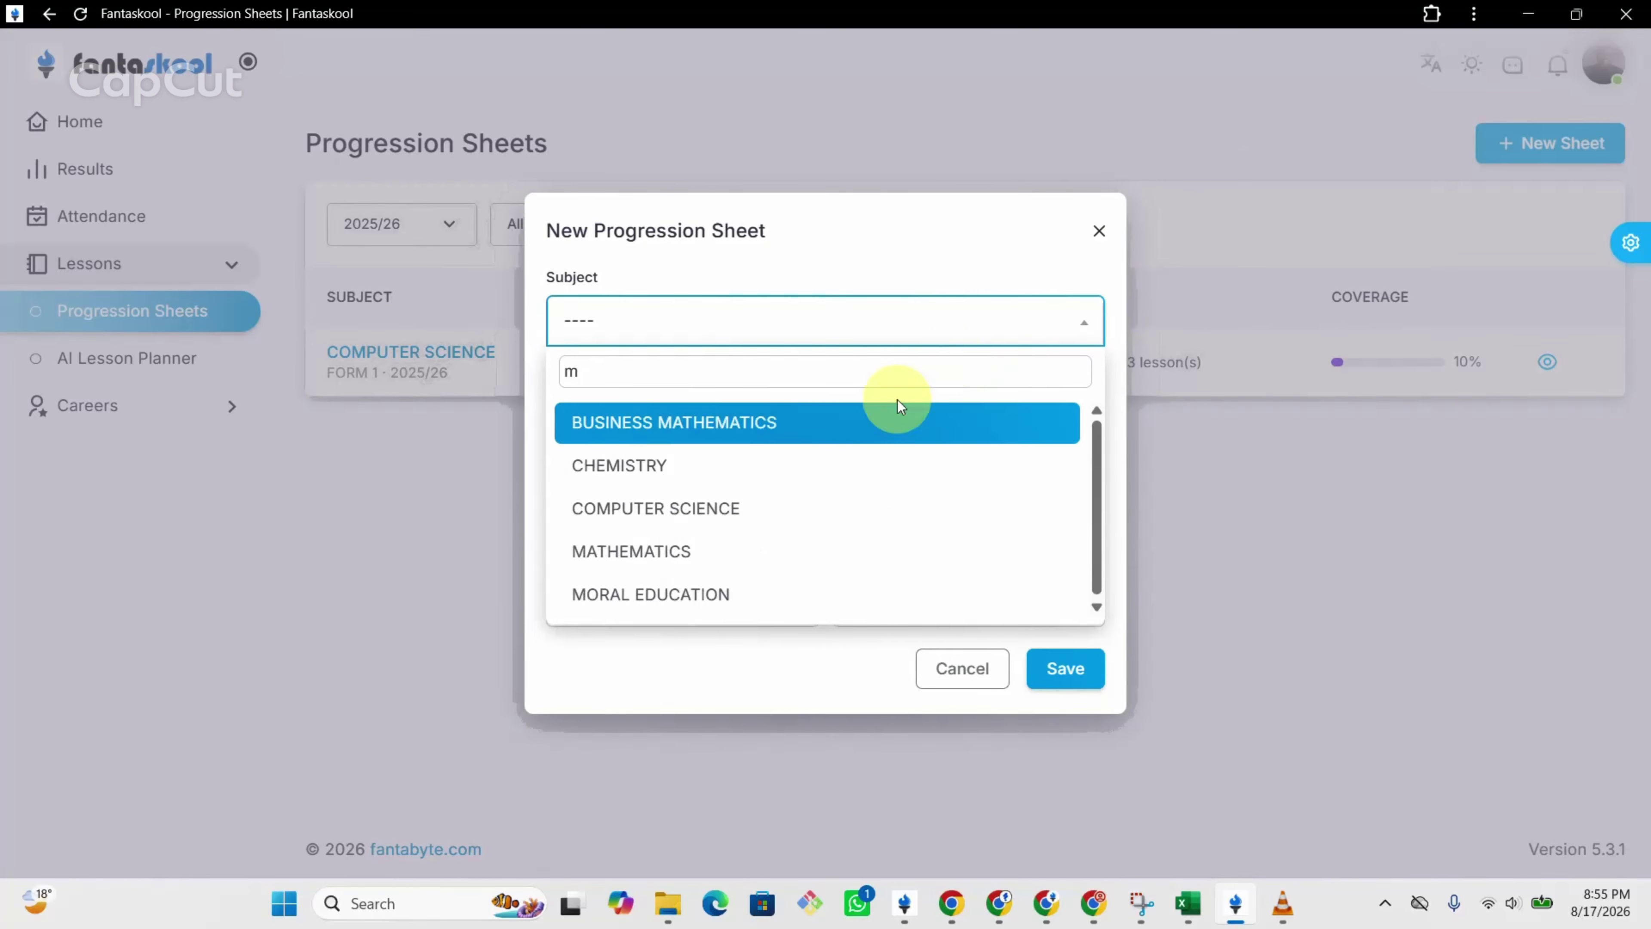
{"action": "left_click", "coordinate": [777, 548]}
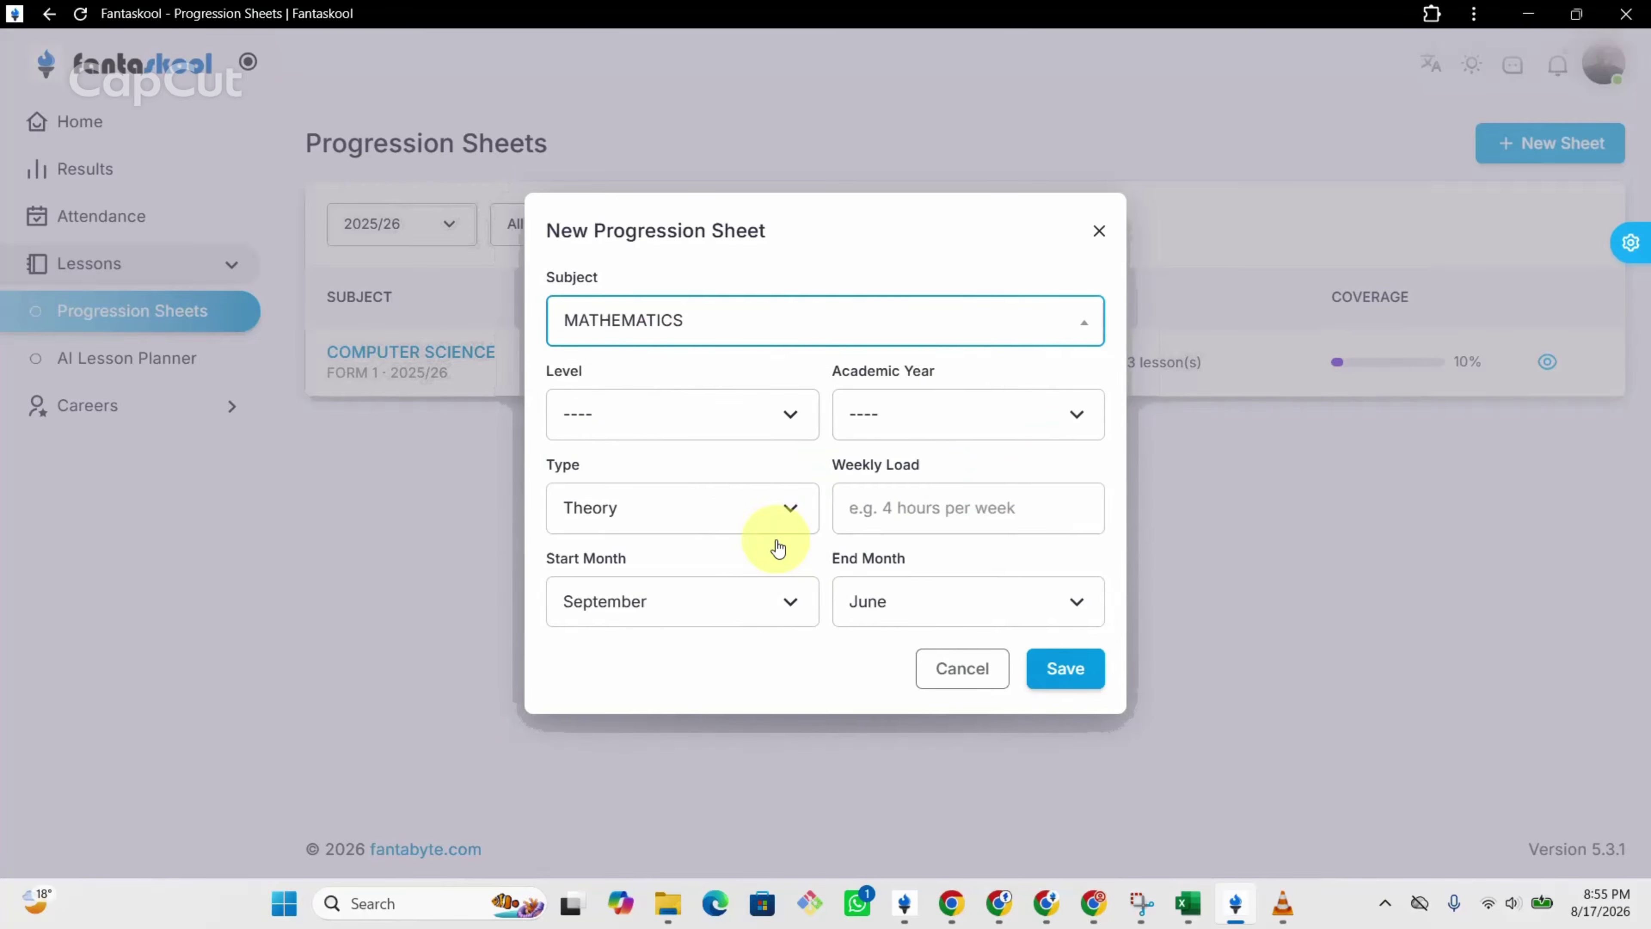
{"action": "left_click", "coordinate": [754, 399]}
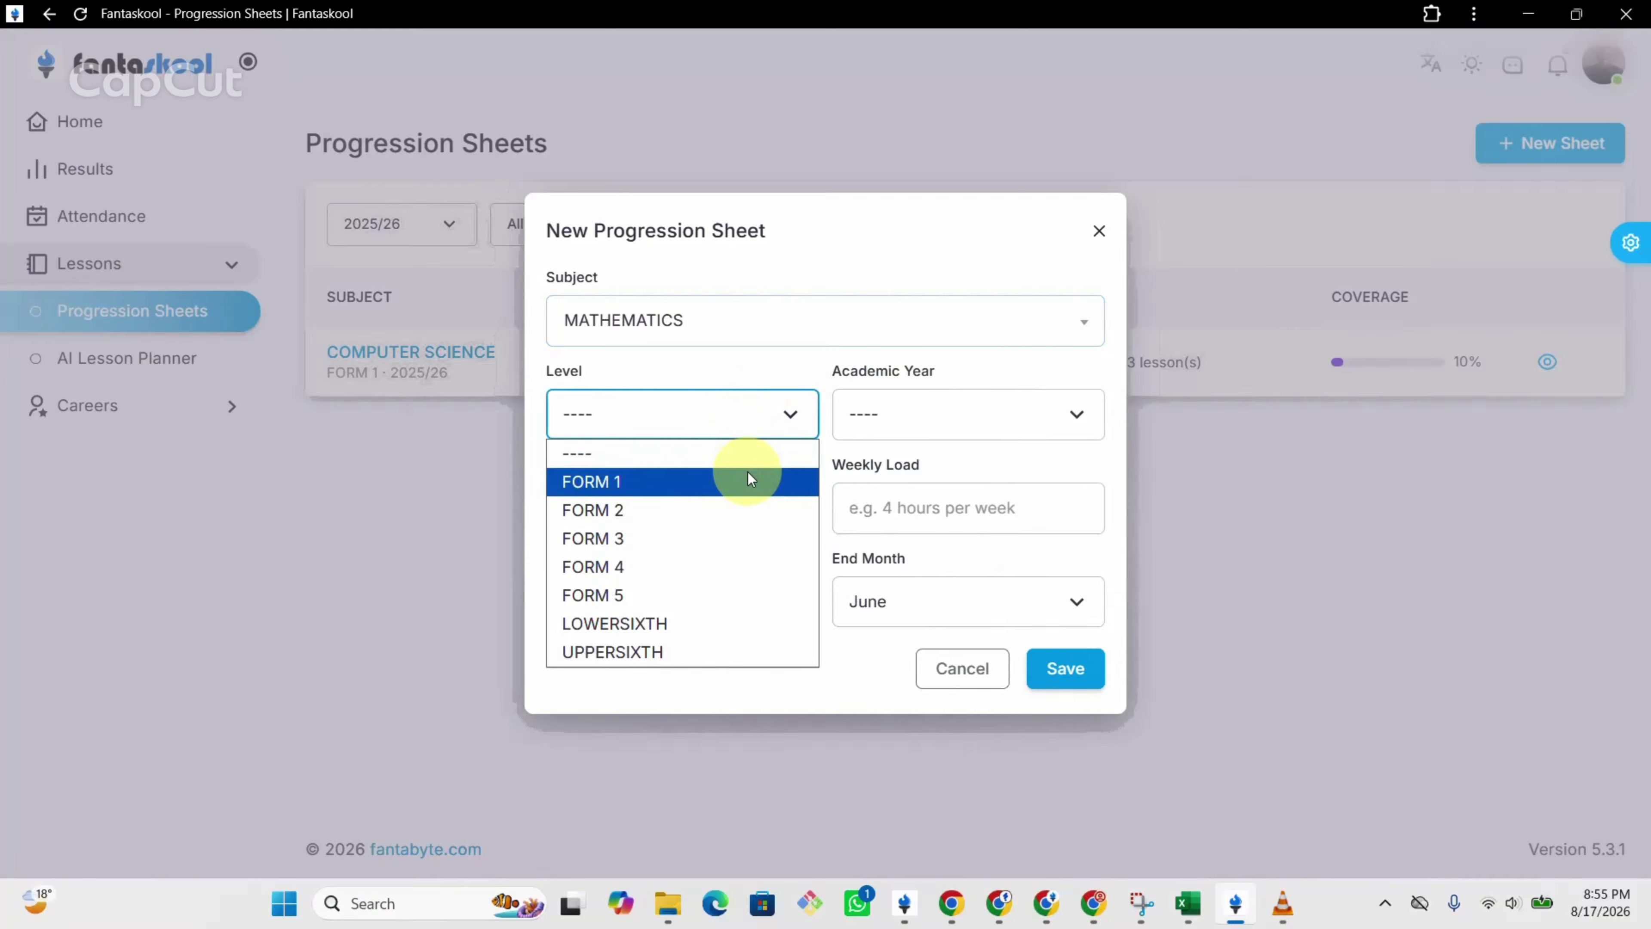
{"action": "left_click", "coordinate": [748, 475]}
{"action": "left_click", "coordinate": [914, 403]}
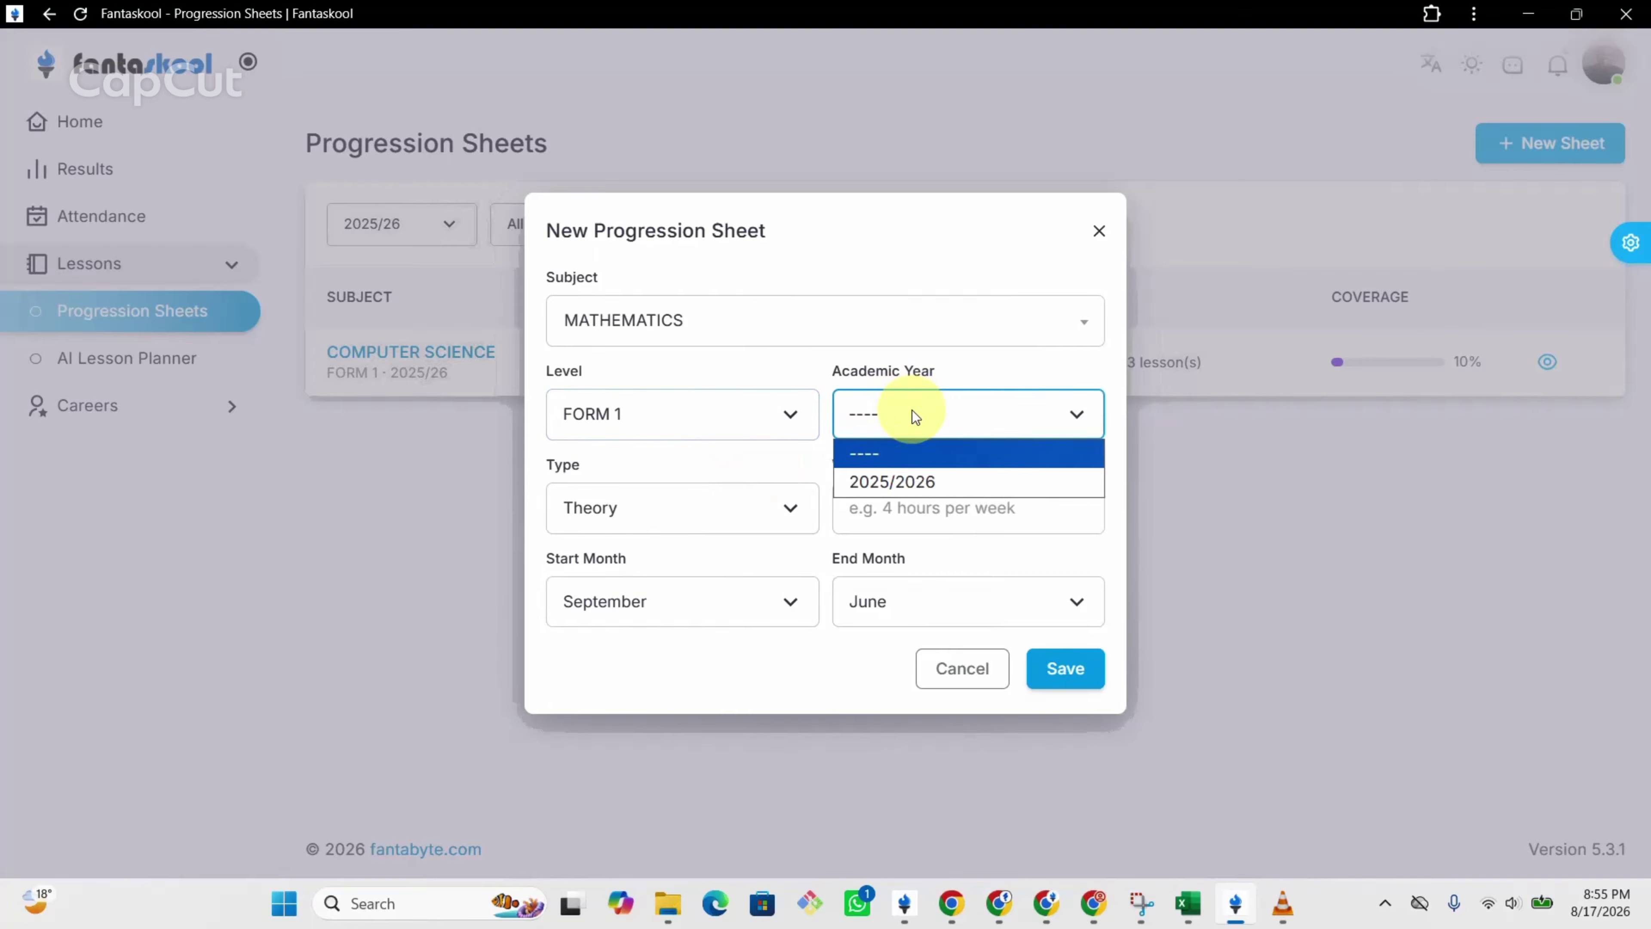
{"action": "left_click", "coordinate": [927, 478]}
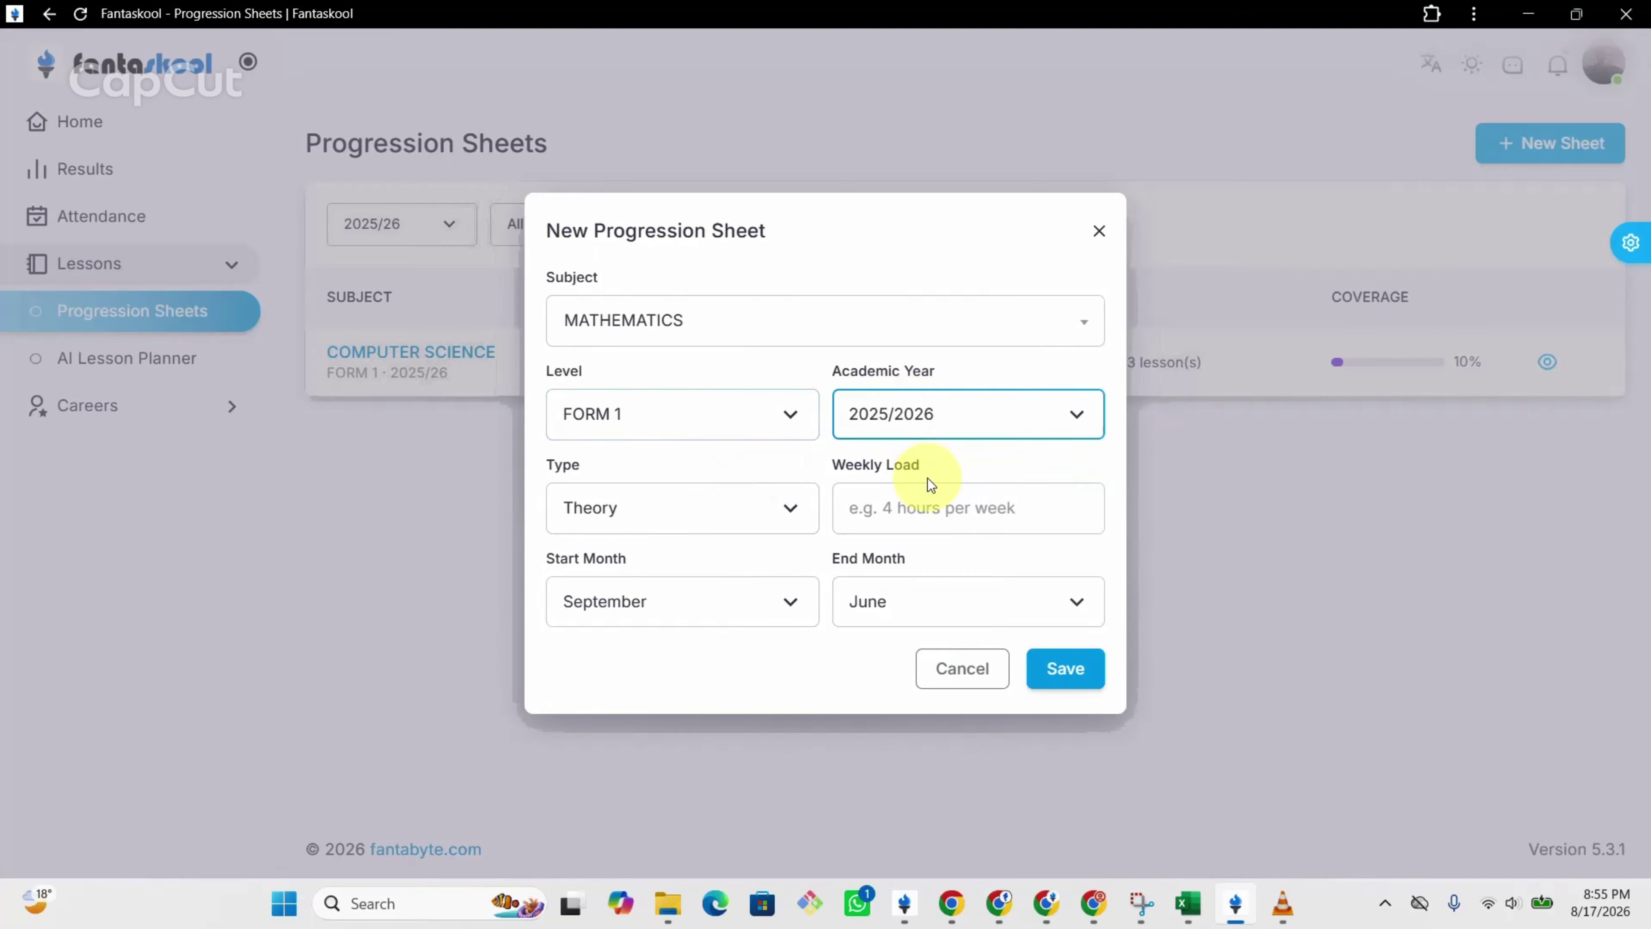
- Set the sheet's type to Theory, weekly load to 4 and period to September through June, and save it
{"action": "left_click", "coordinate": [772, 511]}
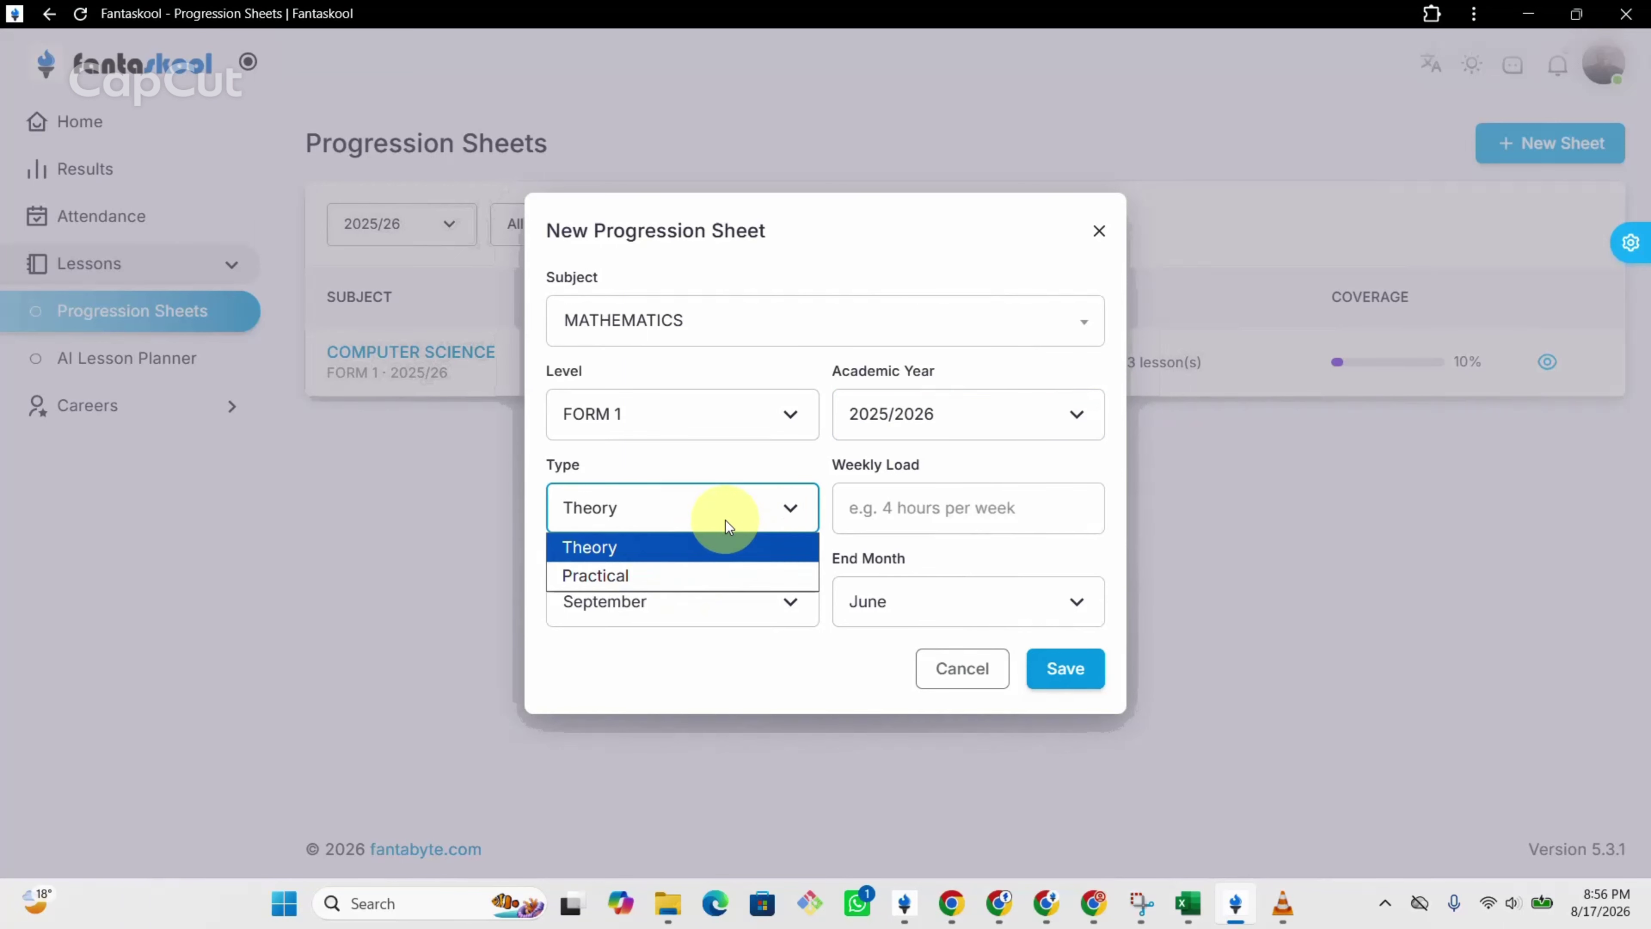
{"action": "left_click", "coordinate": [762, 544]}
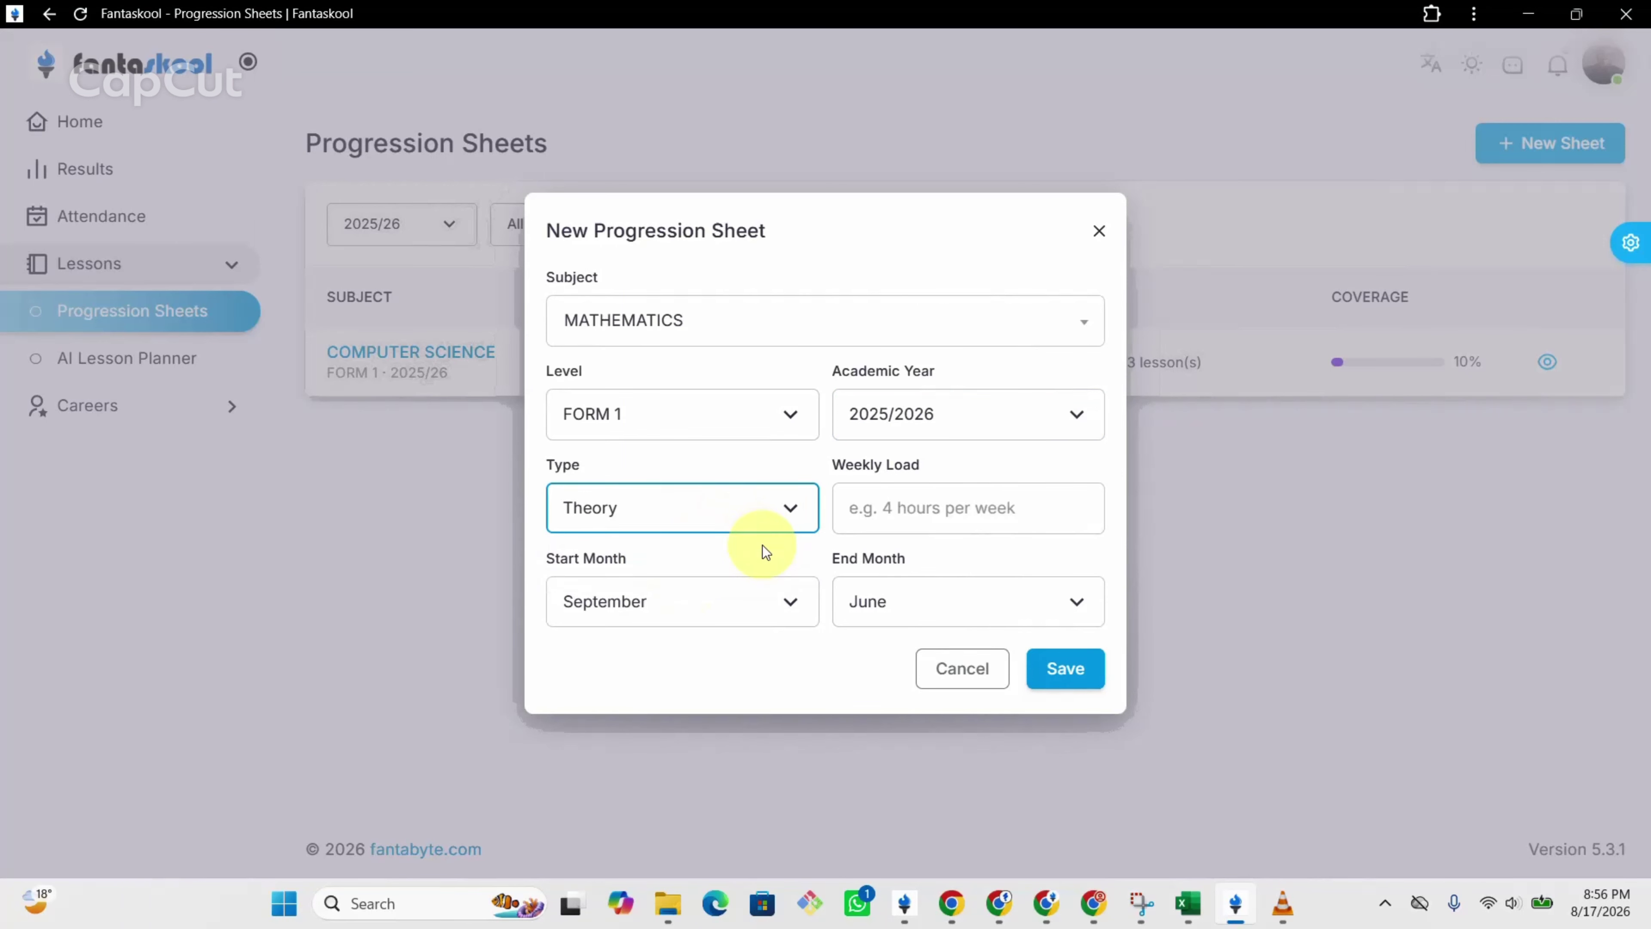
{"action": "left_click", "coordinate": [926, 511]}
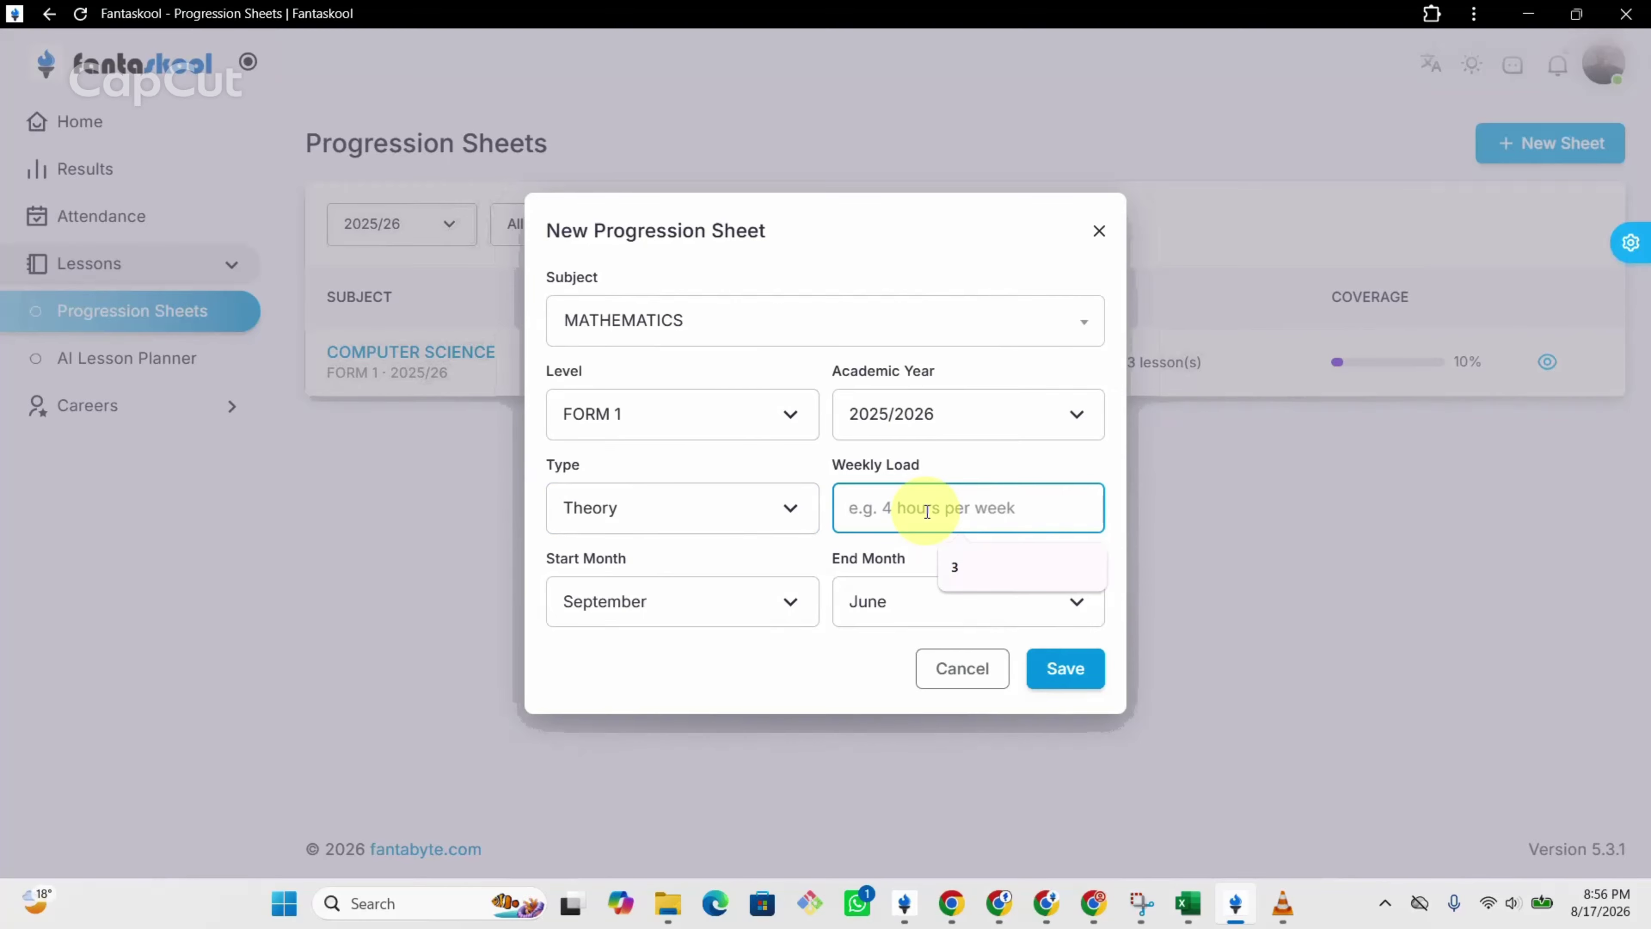
{"action": "type", "text": "3"}
{"action": "key", "text": "BackSpace"}
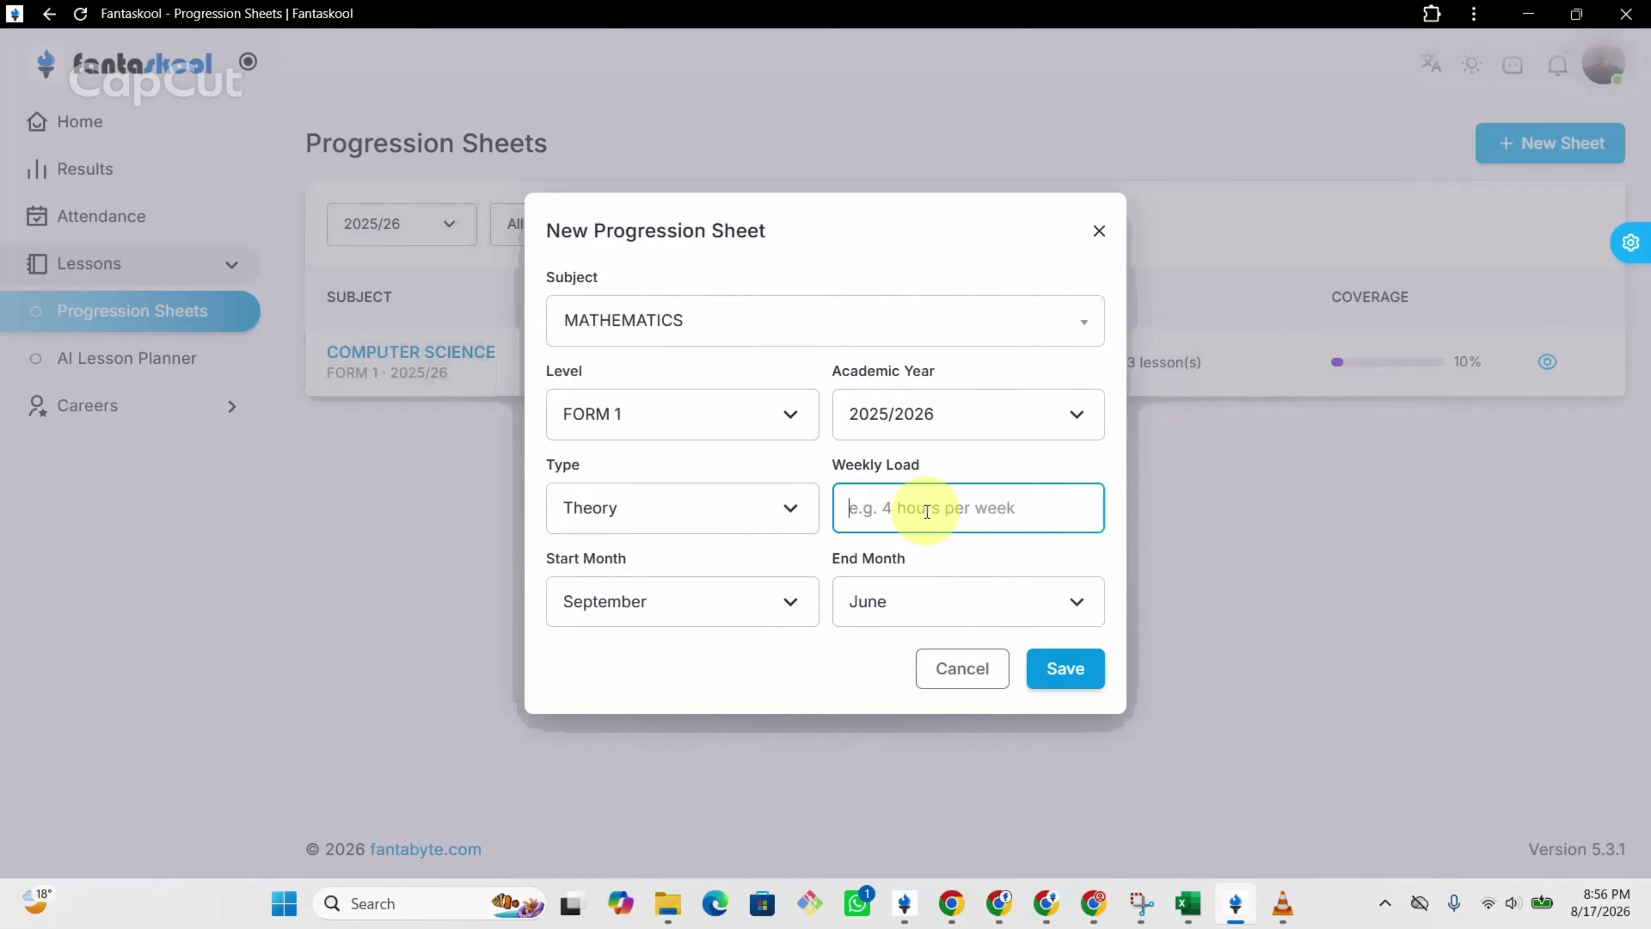
{"action": "type", "text": "4"}
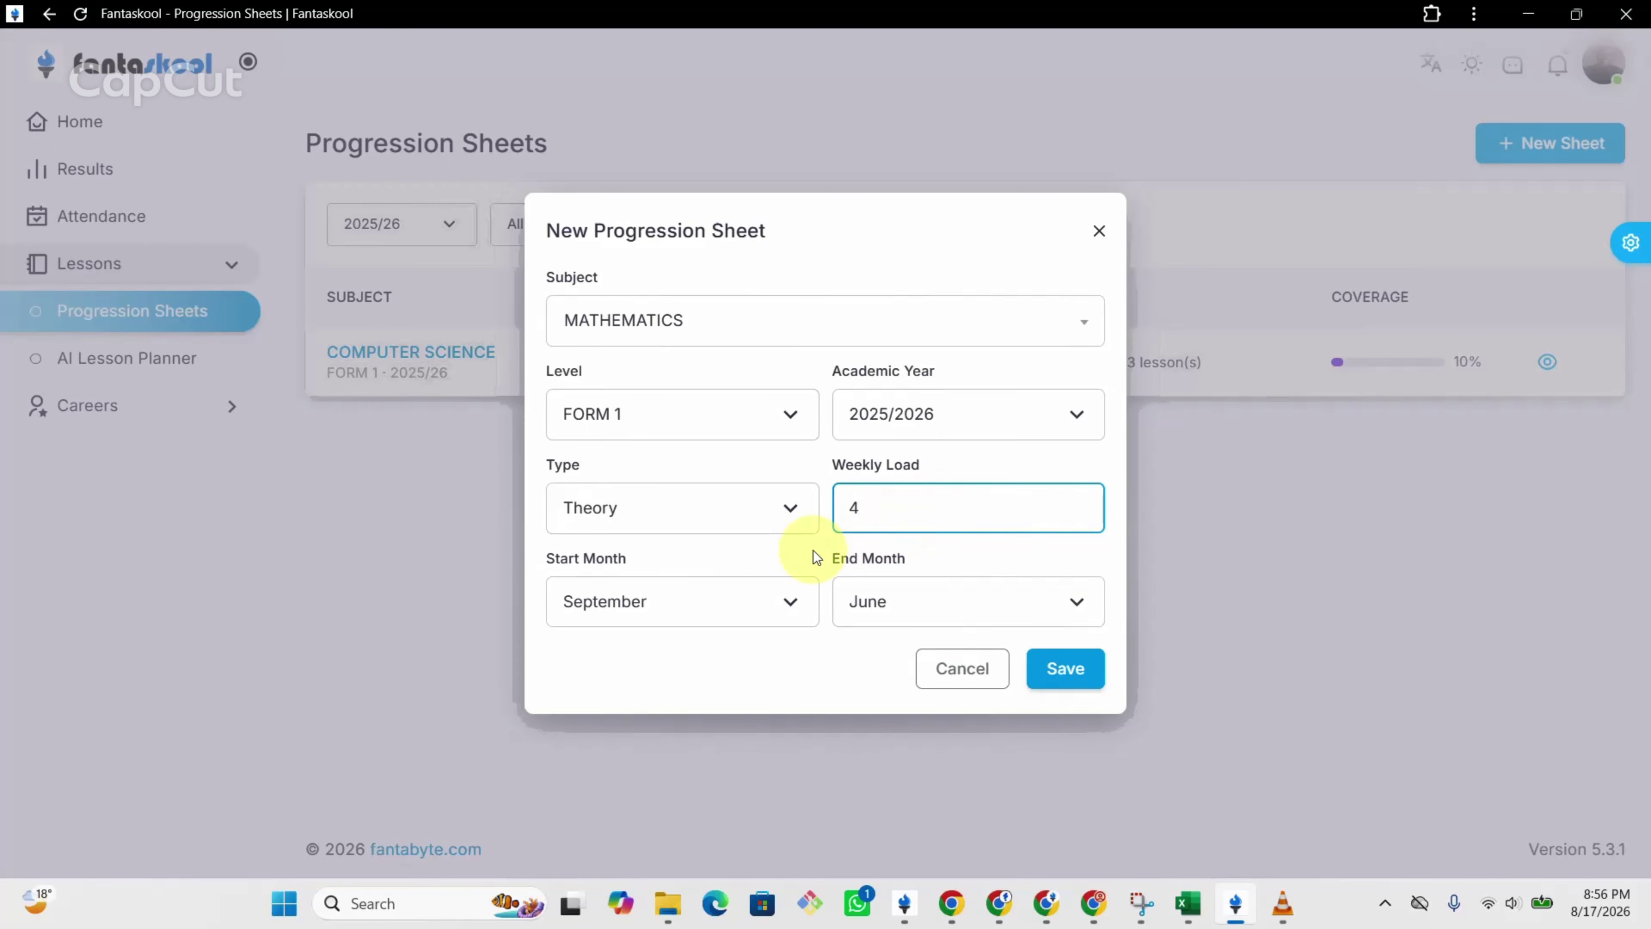
{"action": "left_click", "coordinate": [774, 593]}
{"action": "left_click", "coordinate": [774, 593]}
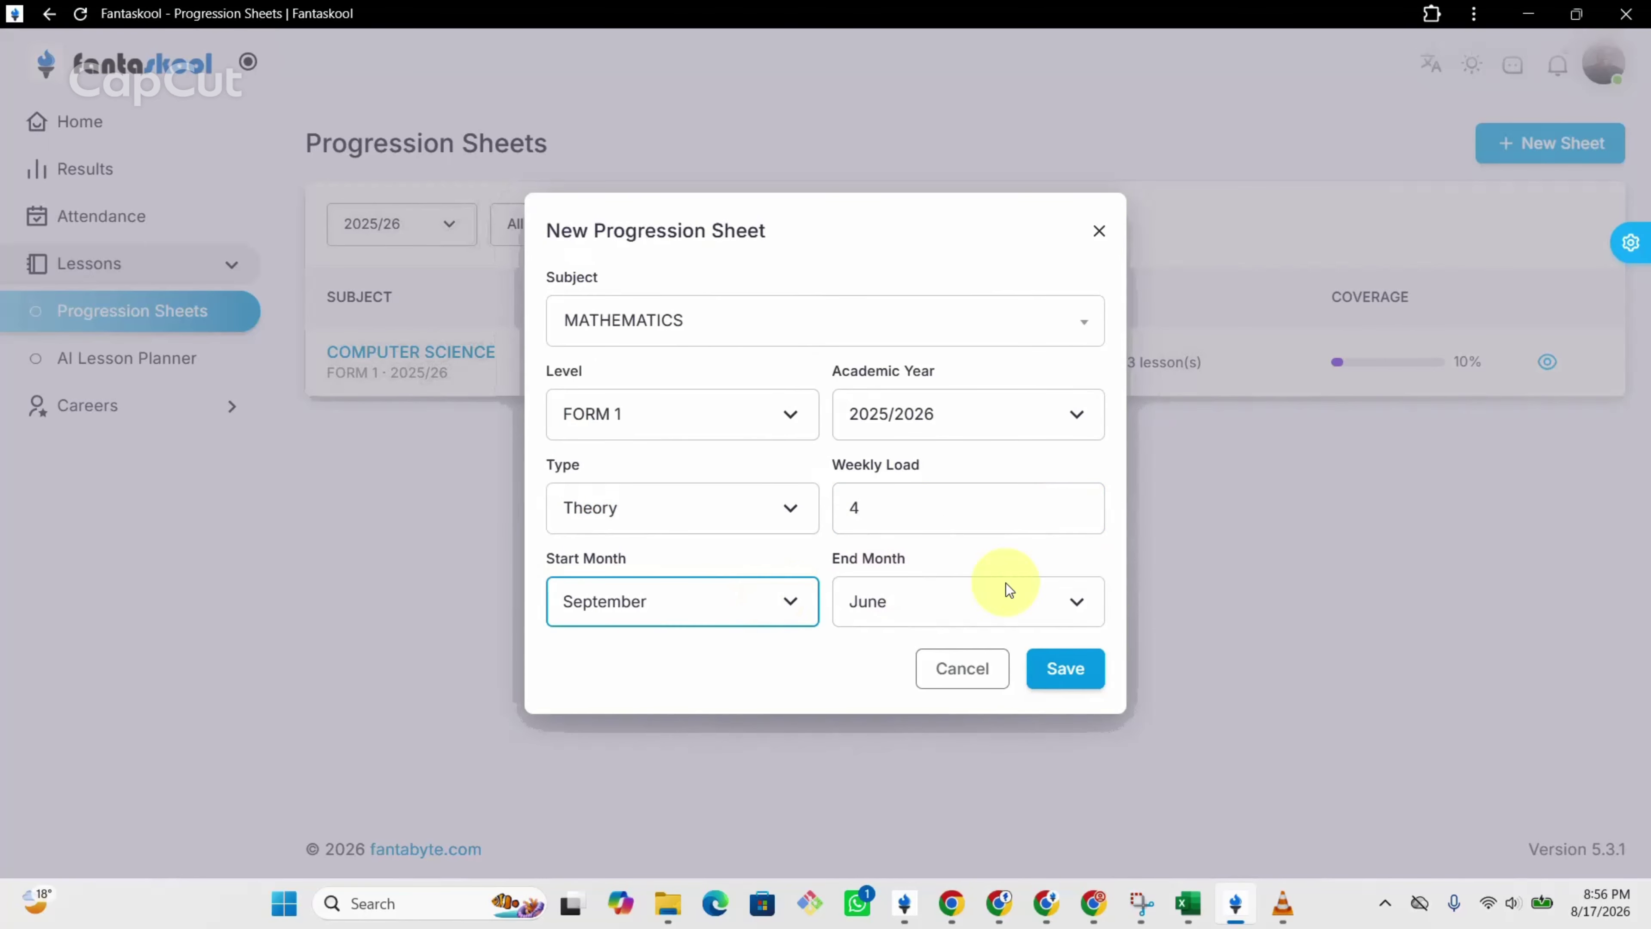
{"action": "left_click", "coordinate": [1076, 612]}
{"action": "left_click", "coordinate": [1076, 612]}
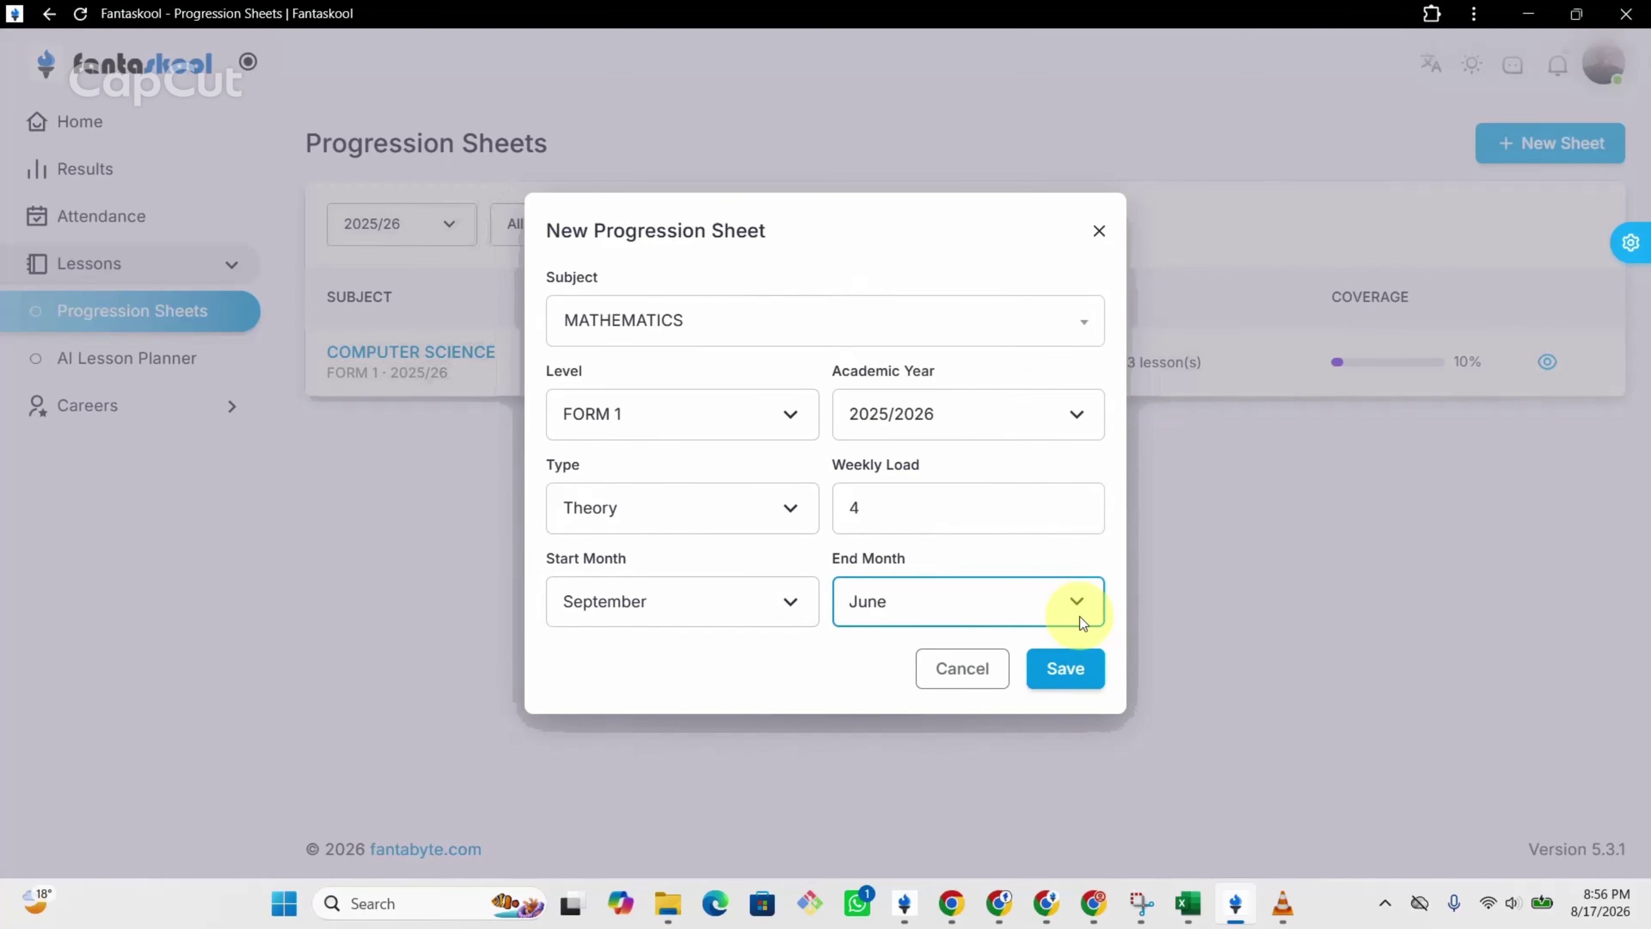
{"action": "left_click", "coordinate": [1068, 676]}
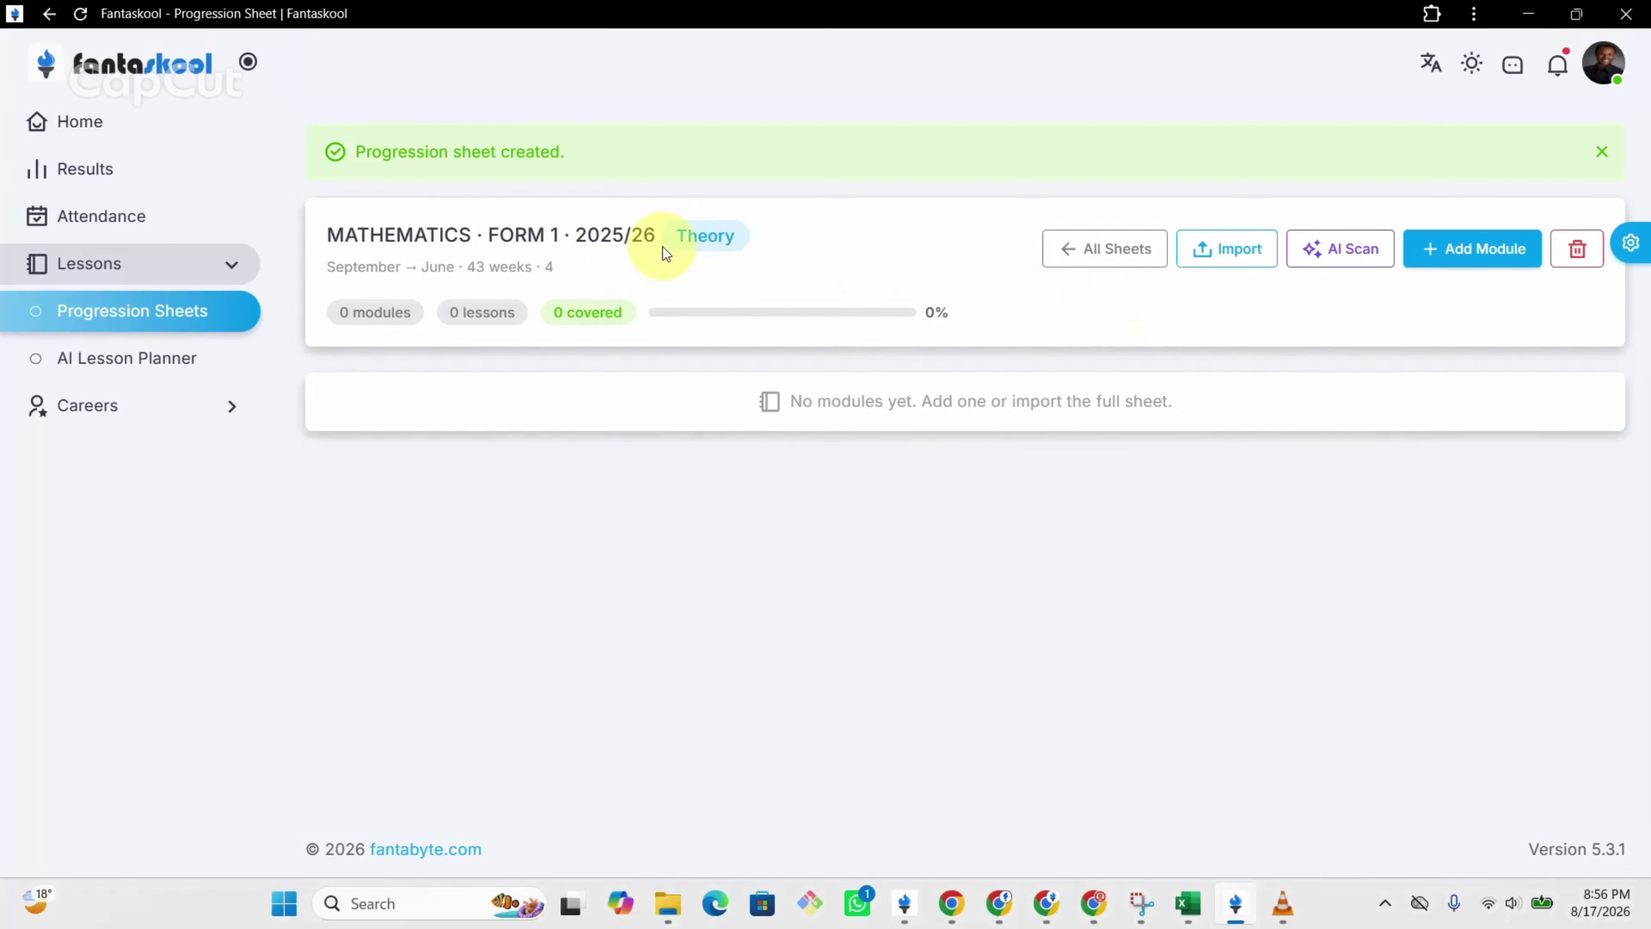
- Examine the fields for adding a module without saving, and reopen the Mathematics sheet from the list of all sheets
{"action": "left_click", "coordinate": [1458, 253]}
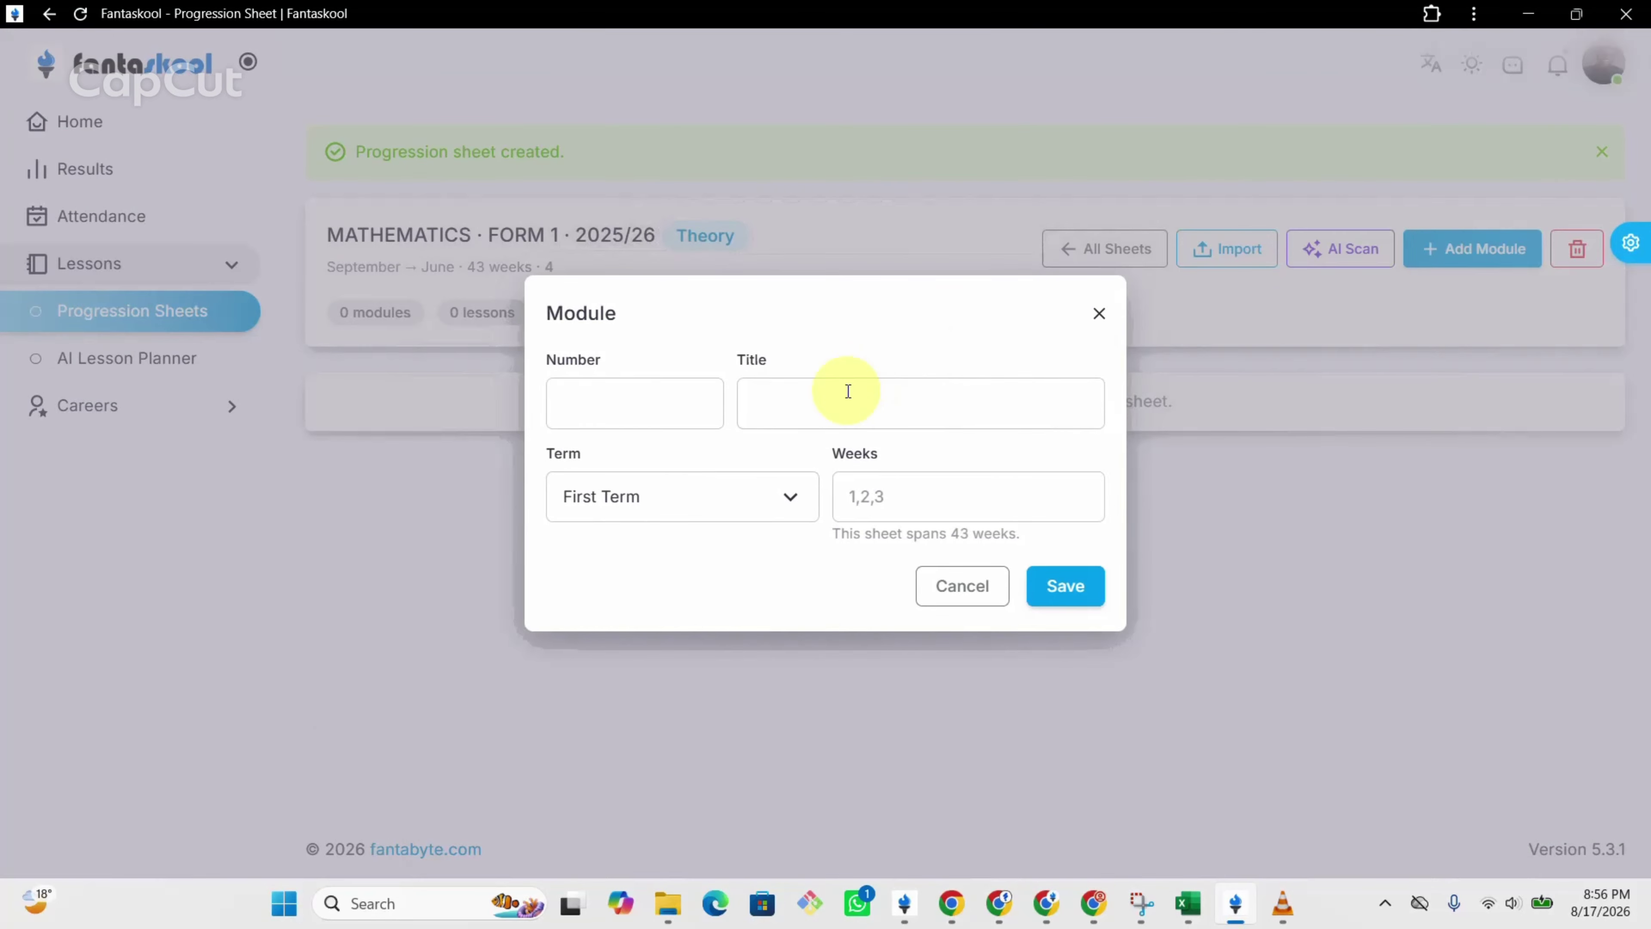
{"action": "left_click", "coordinate": [979, 588]}
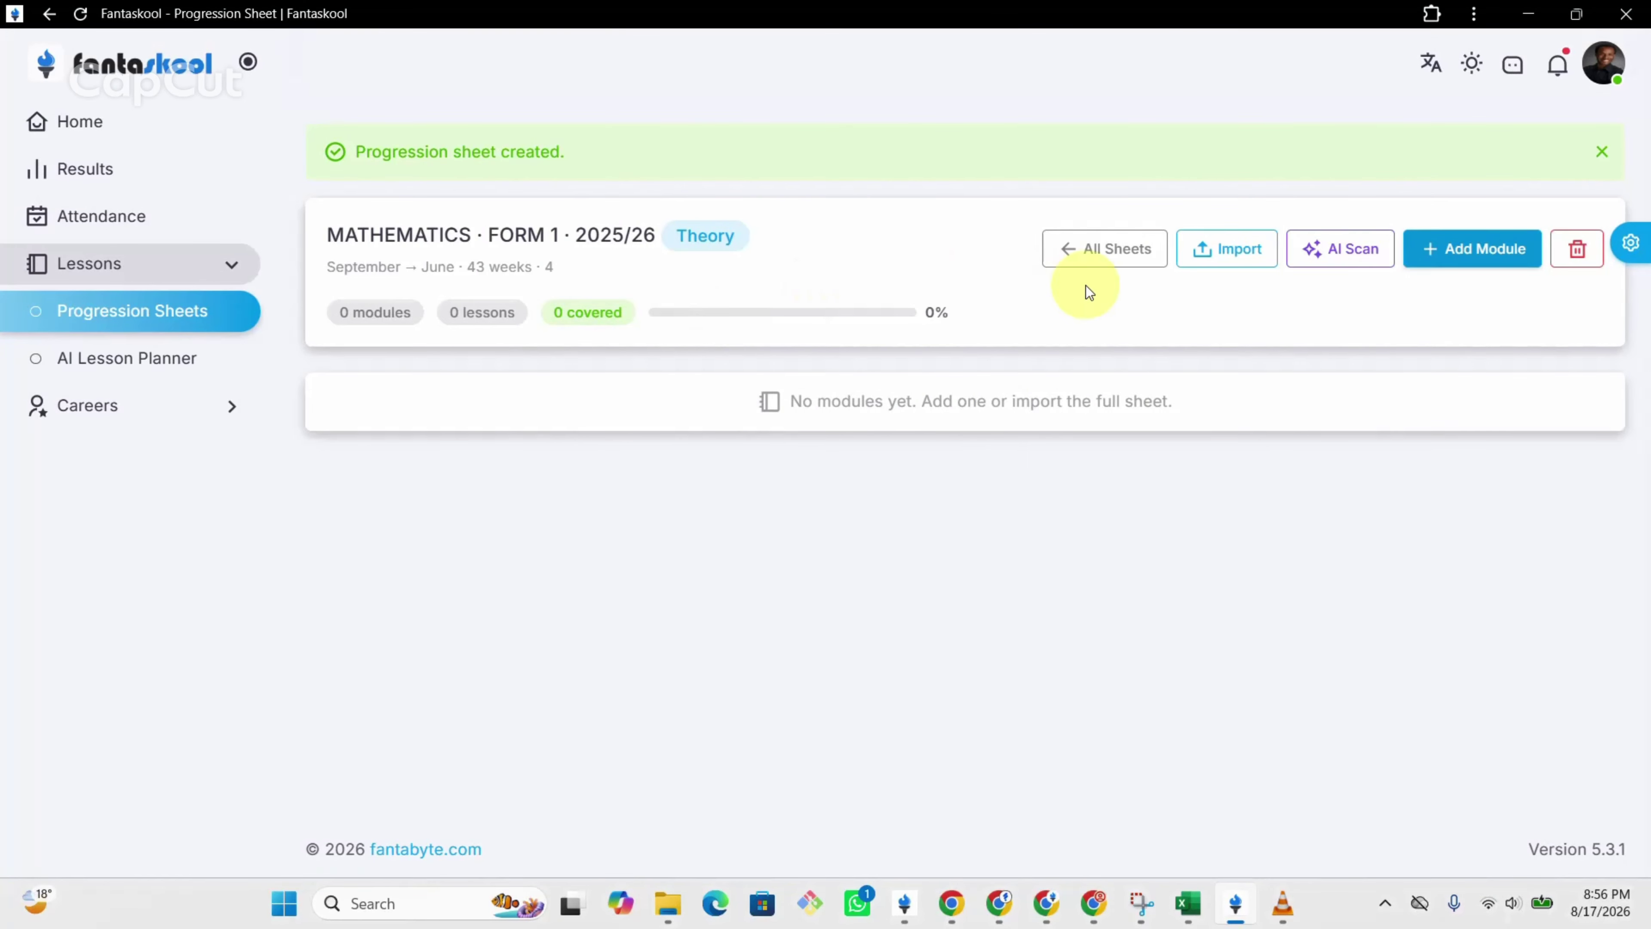
{"action": "left_click", "coordinate": [1063, 255]}
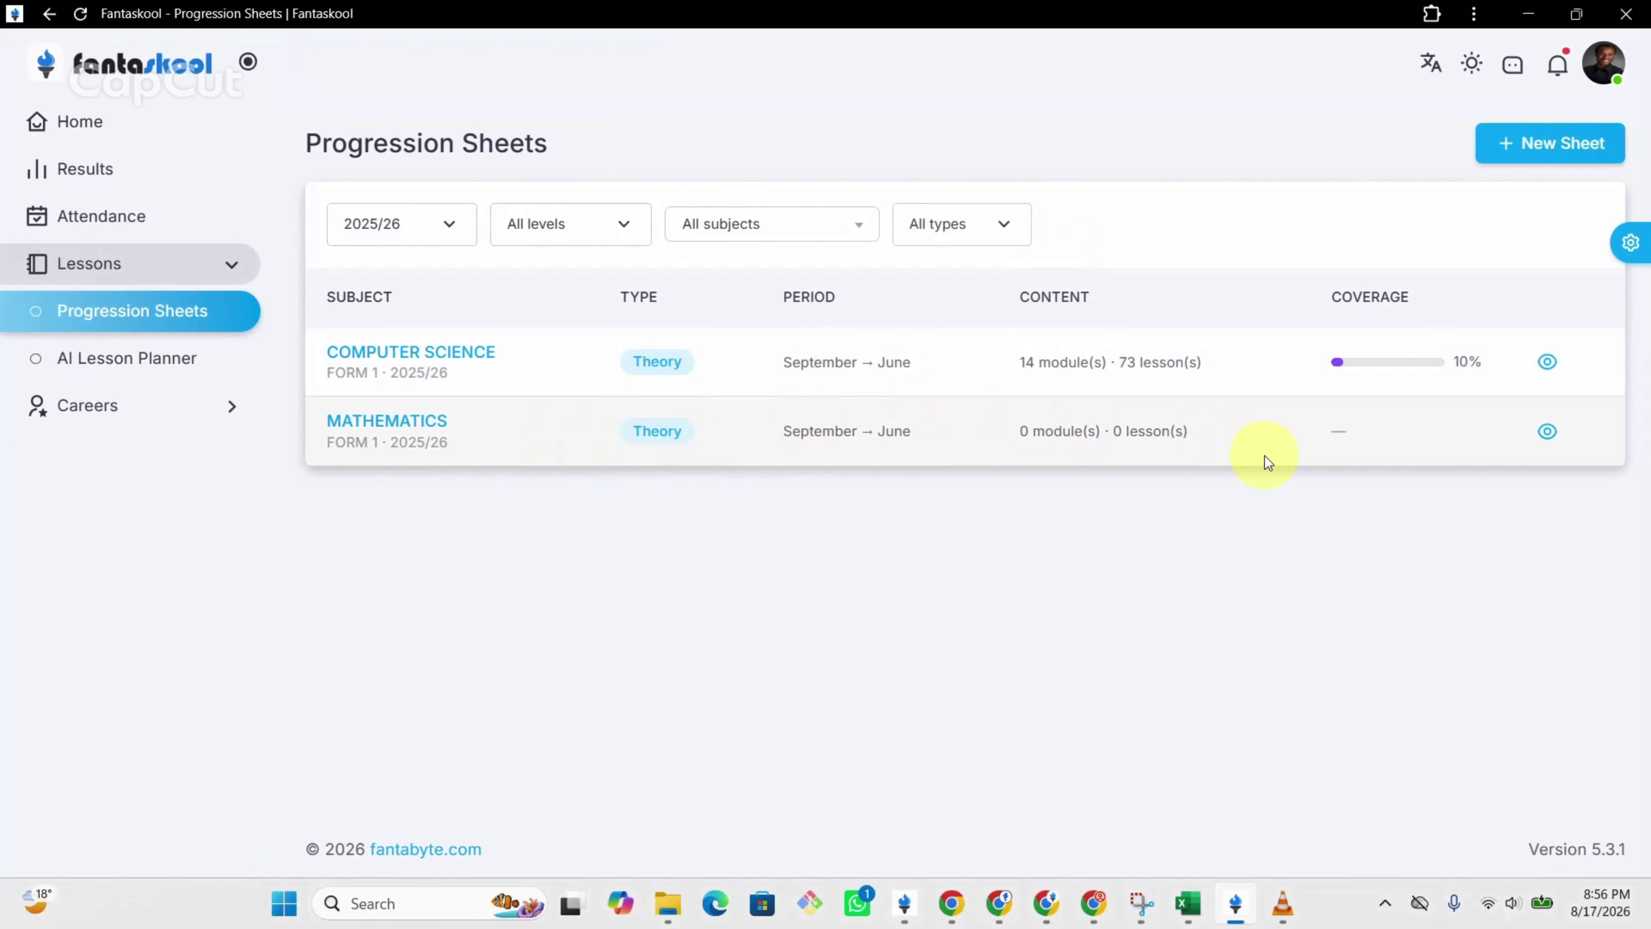
{"action": "left_click", "coordinate": [1547, 432]}
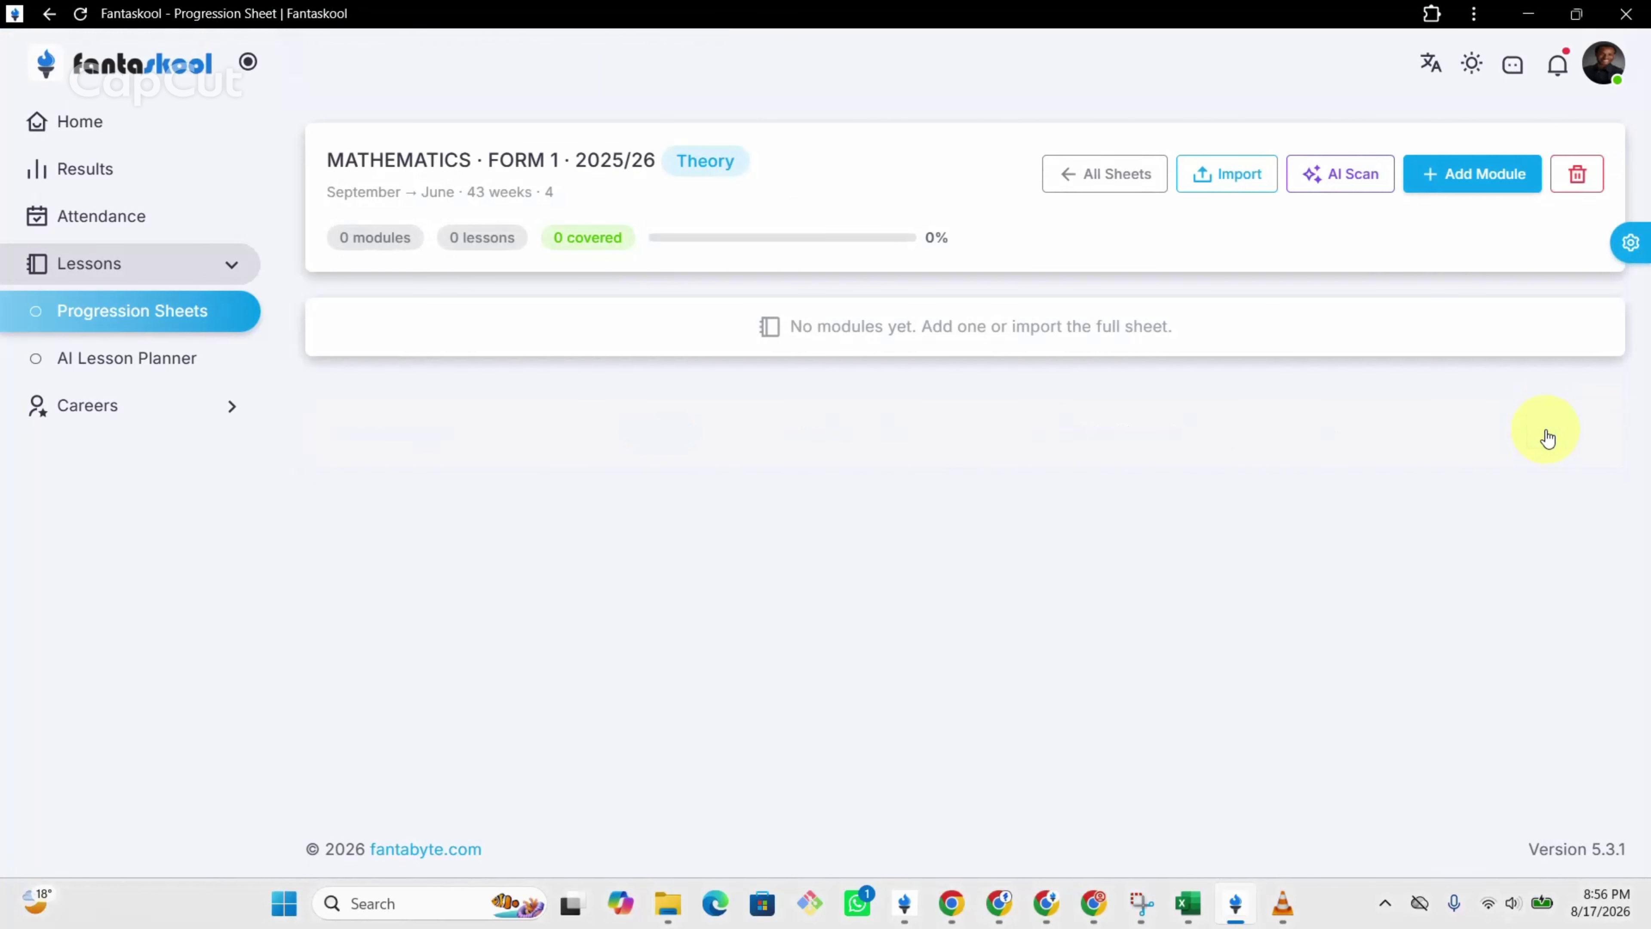
{"action": "left_click", "coordinate": [1202, 183]}
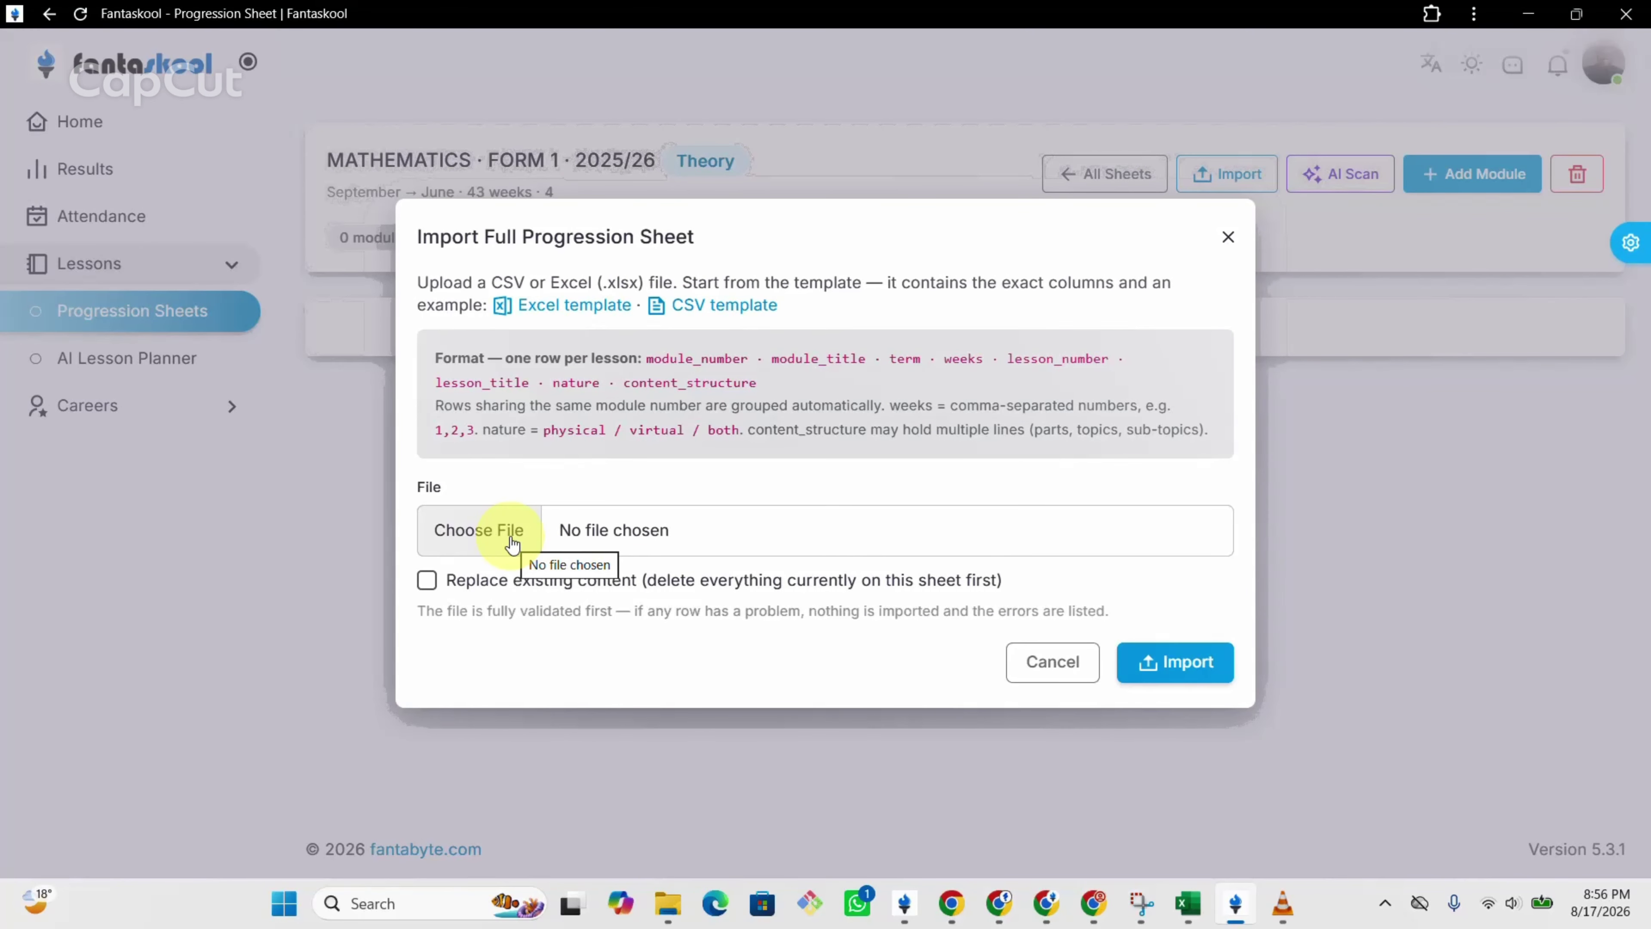
{"action": "left_click", "coordinate": [512, 540]}
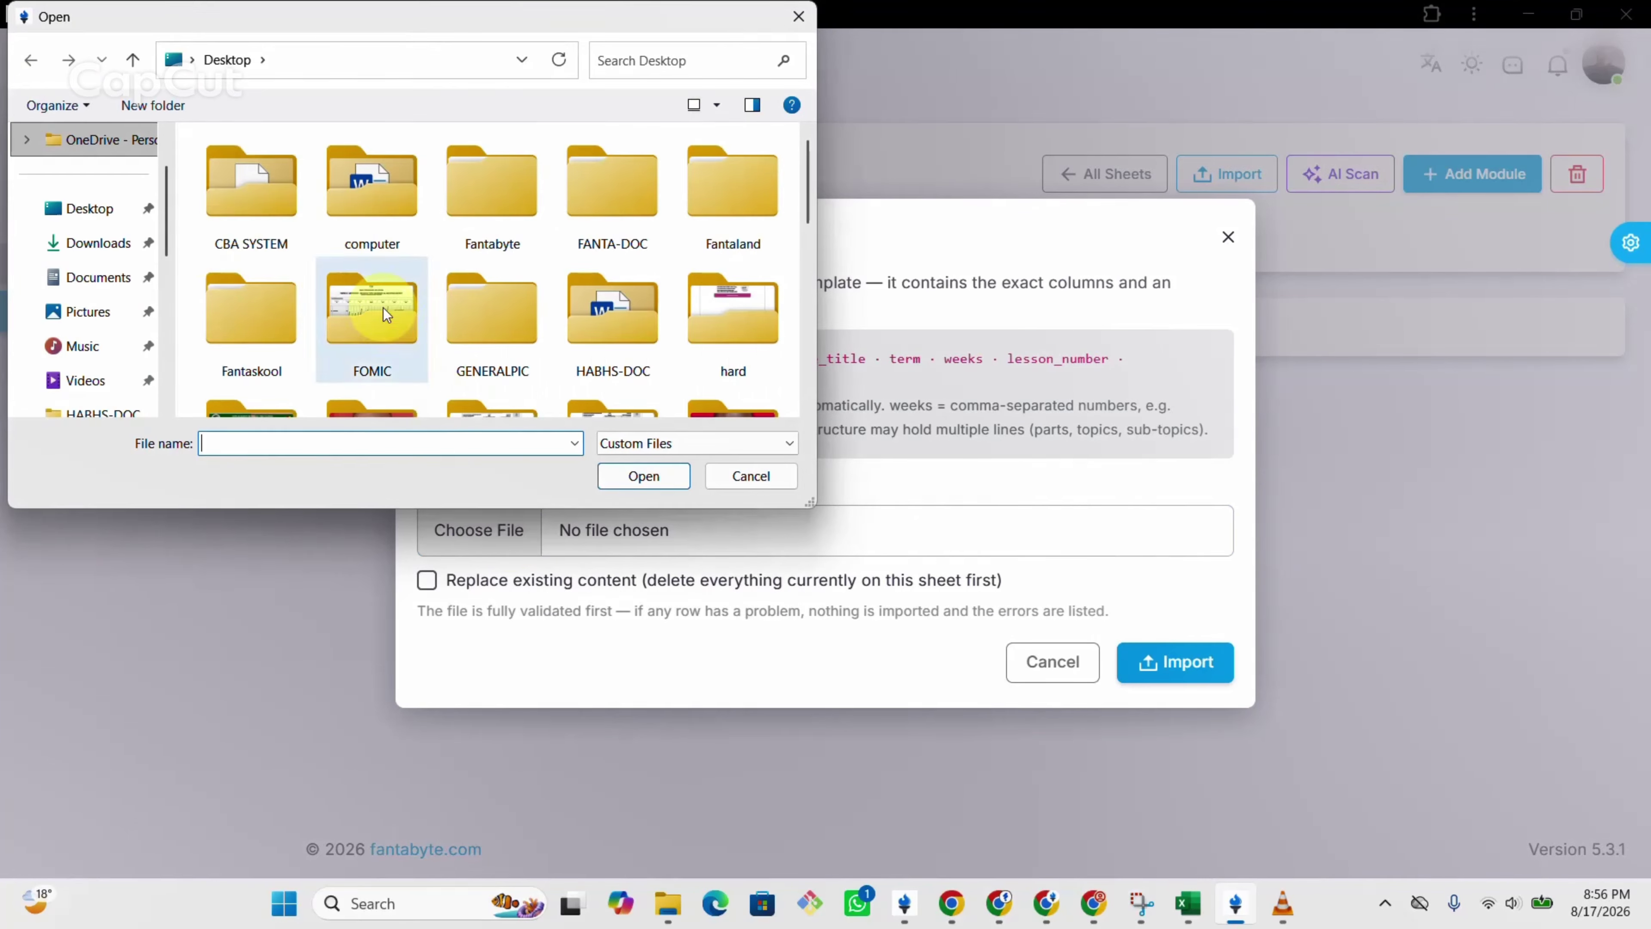
{"action": "left_click", "coordinate": [104, 244]}
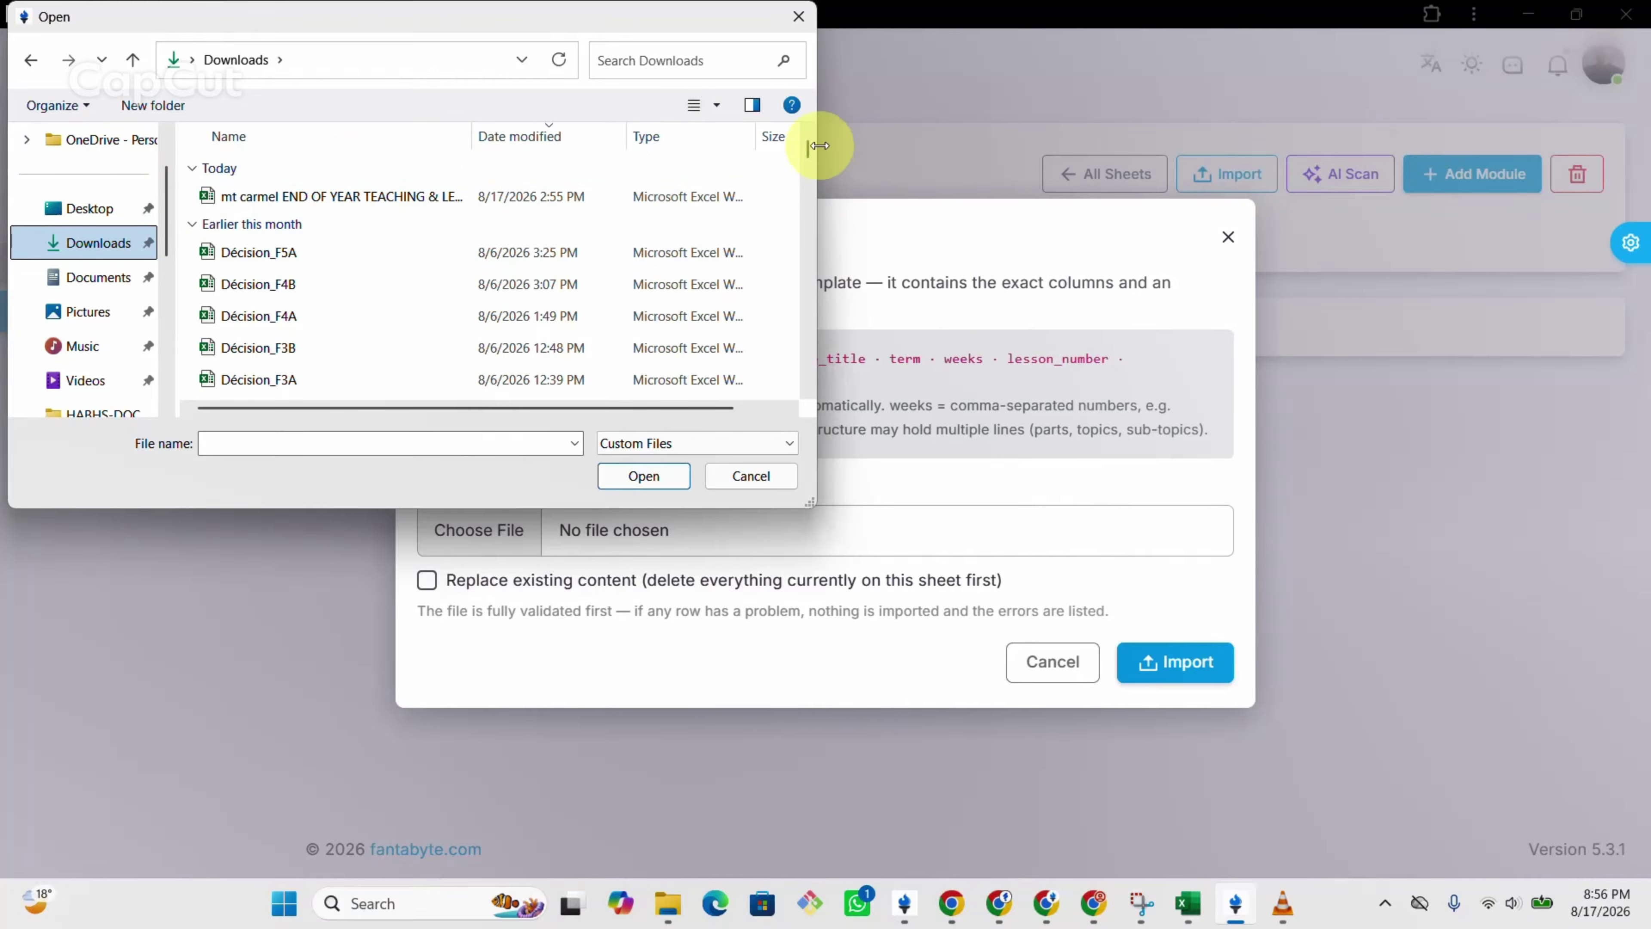
{"action": "left_click_drag", "start_coordinate": [809, 144], "coordinate": [803, 111]}
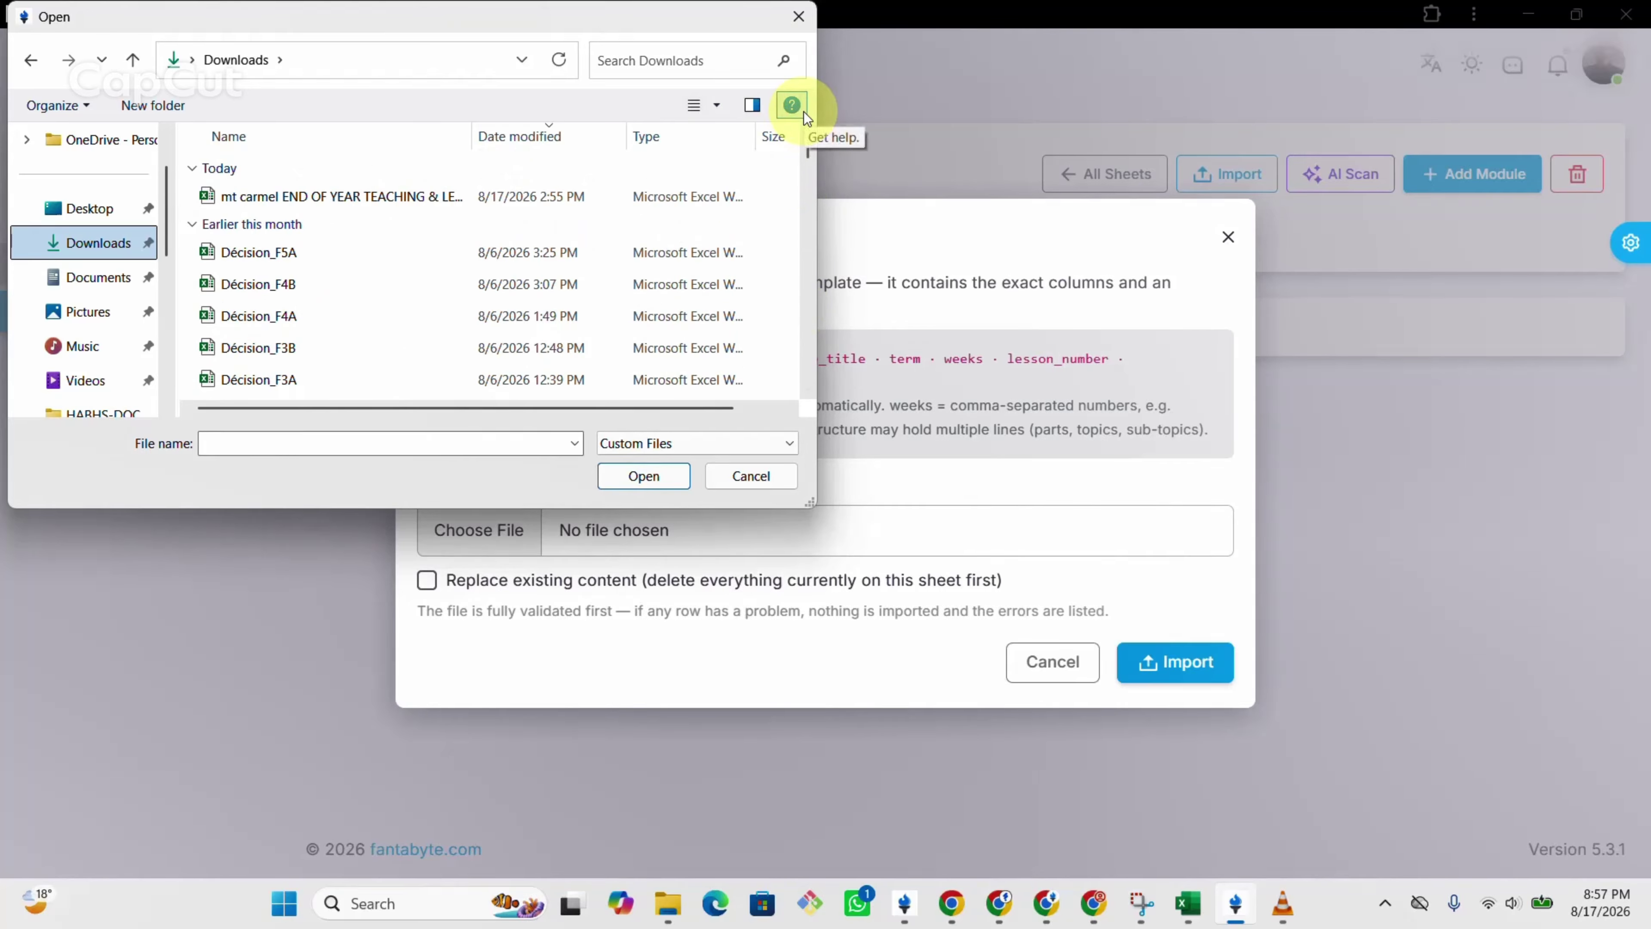
{"action": "left_click", "coordinate": [749, 485]}
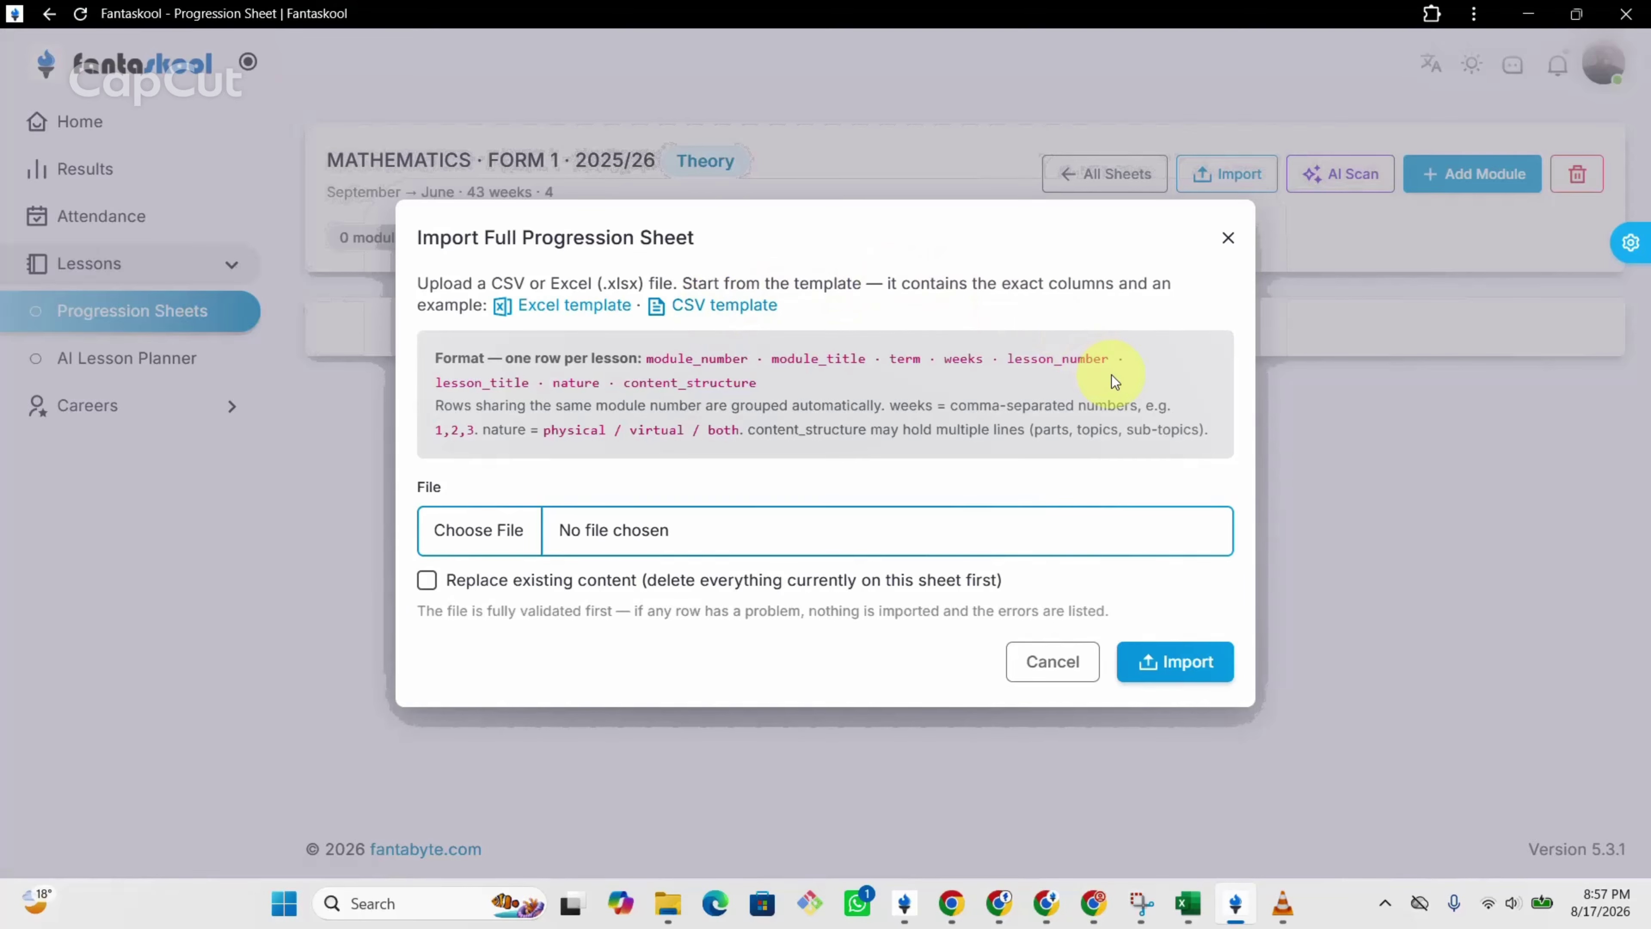
{"action": "left_click", "coordinate": [1228, 244]}
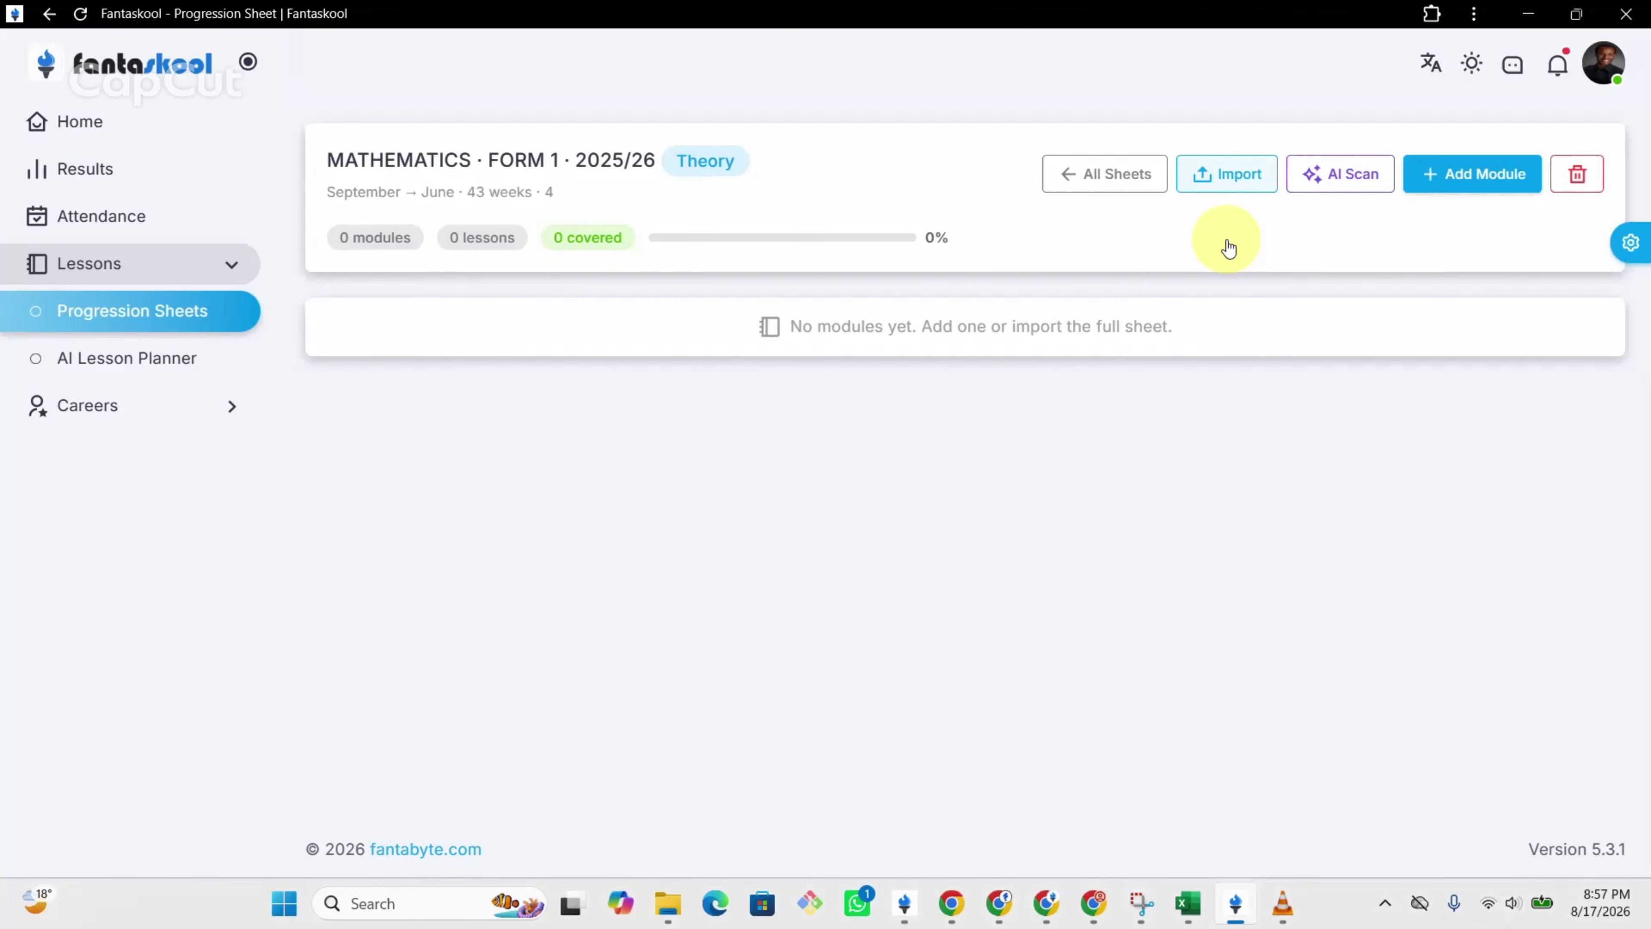
- Use AI Scan to import Form1_Maths_Progression_Sheet_2025_2026.pdf from Downloads into the Mathematics sheet, without replacing existing content
{"action": "left_click", "coordinate": [1365, 172]}
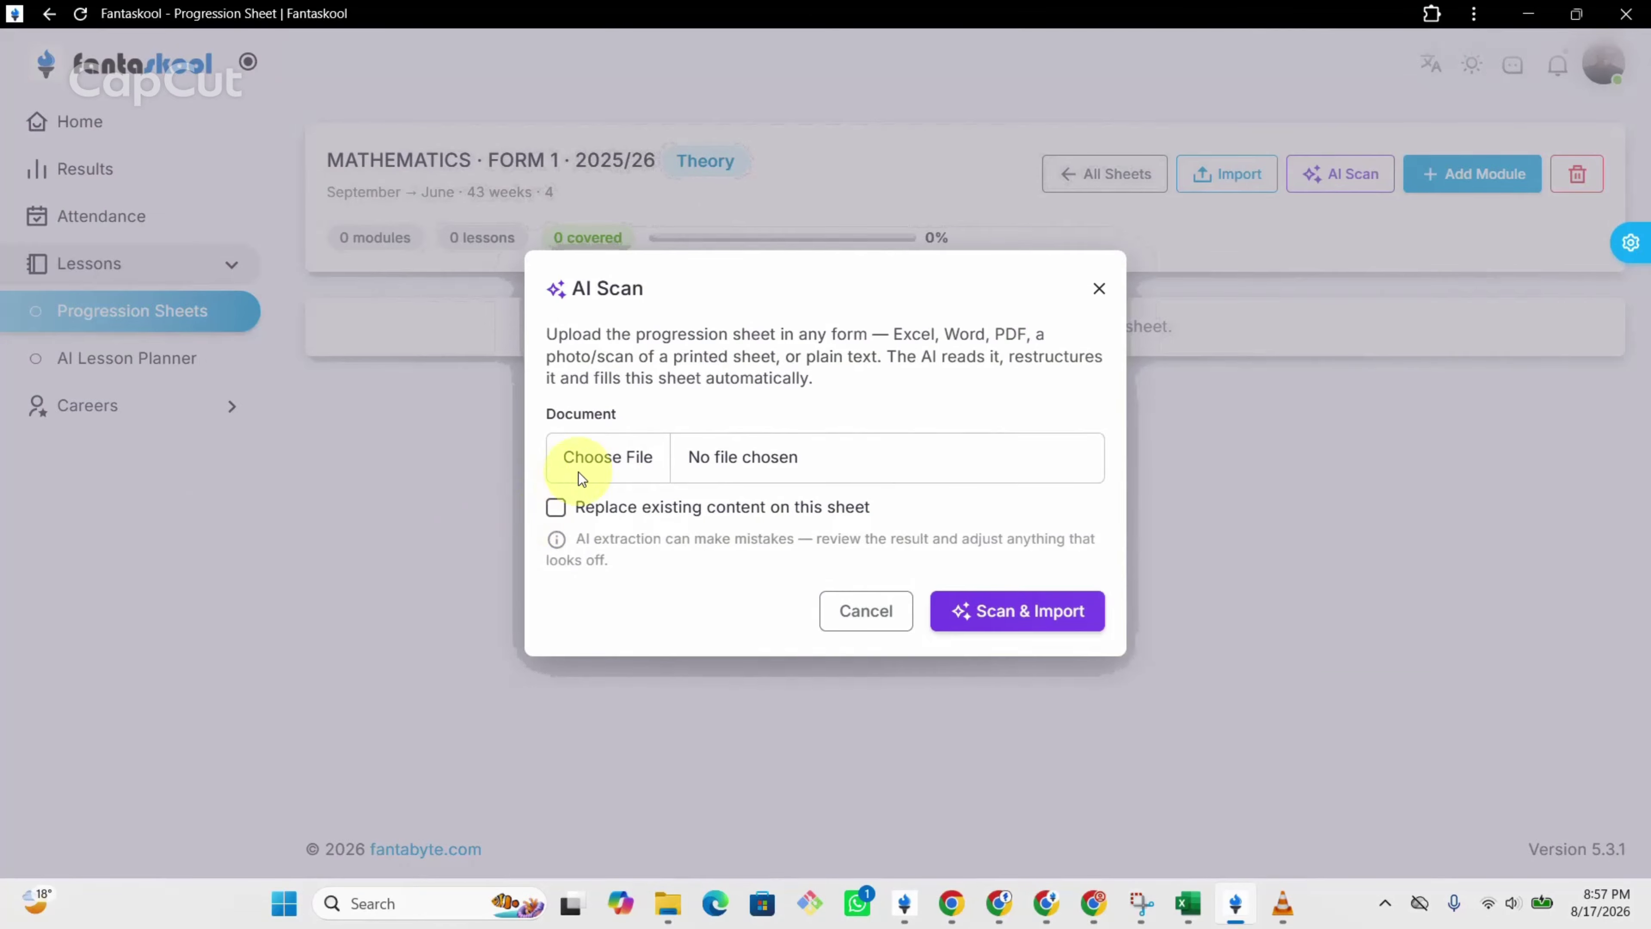
{"action": "left_click", "coordinate": [608, 458]}
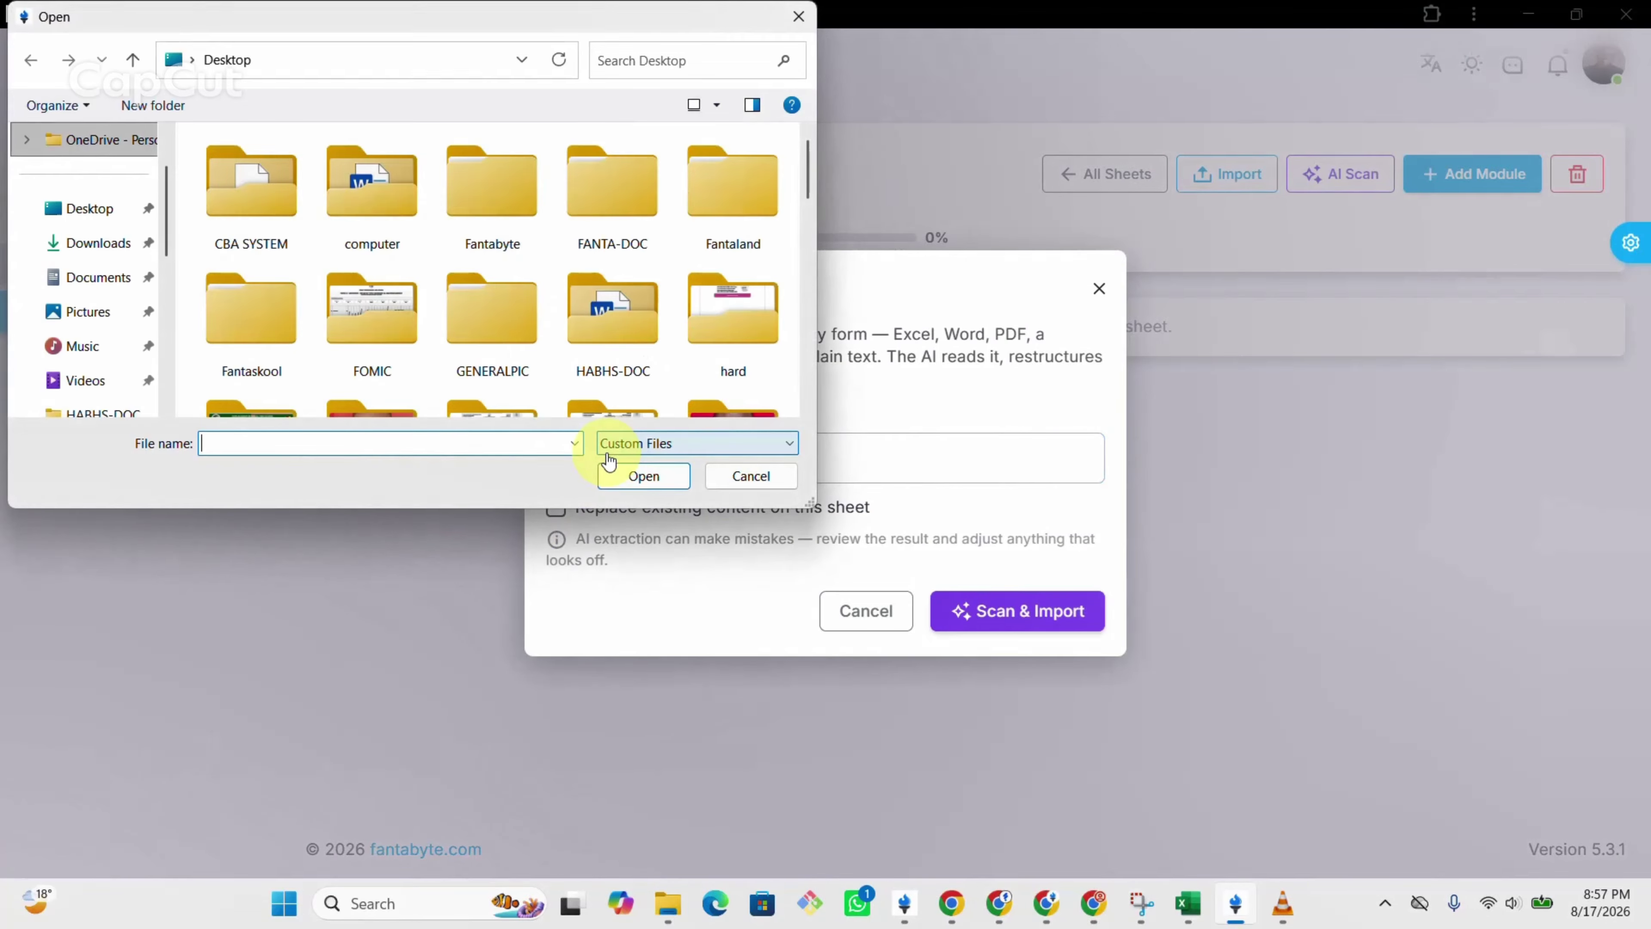
{"action": "left_click", "coordinate": [109, 246]}
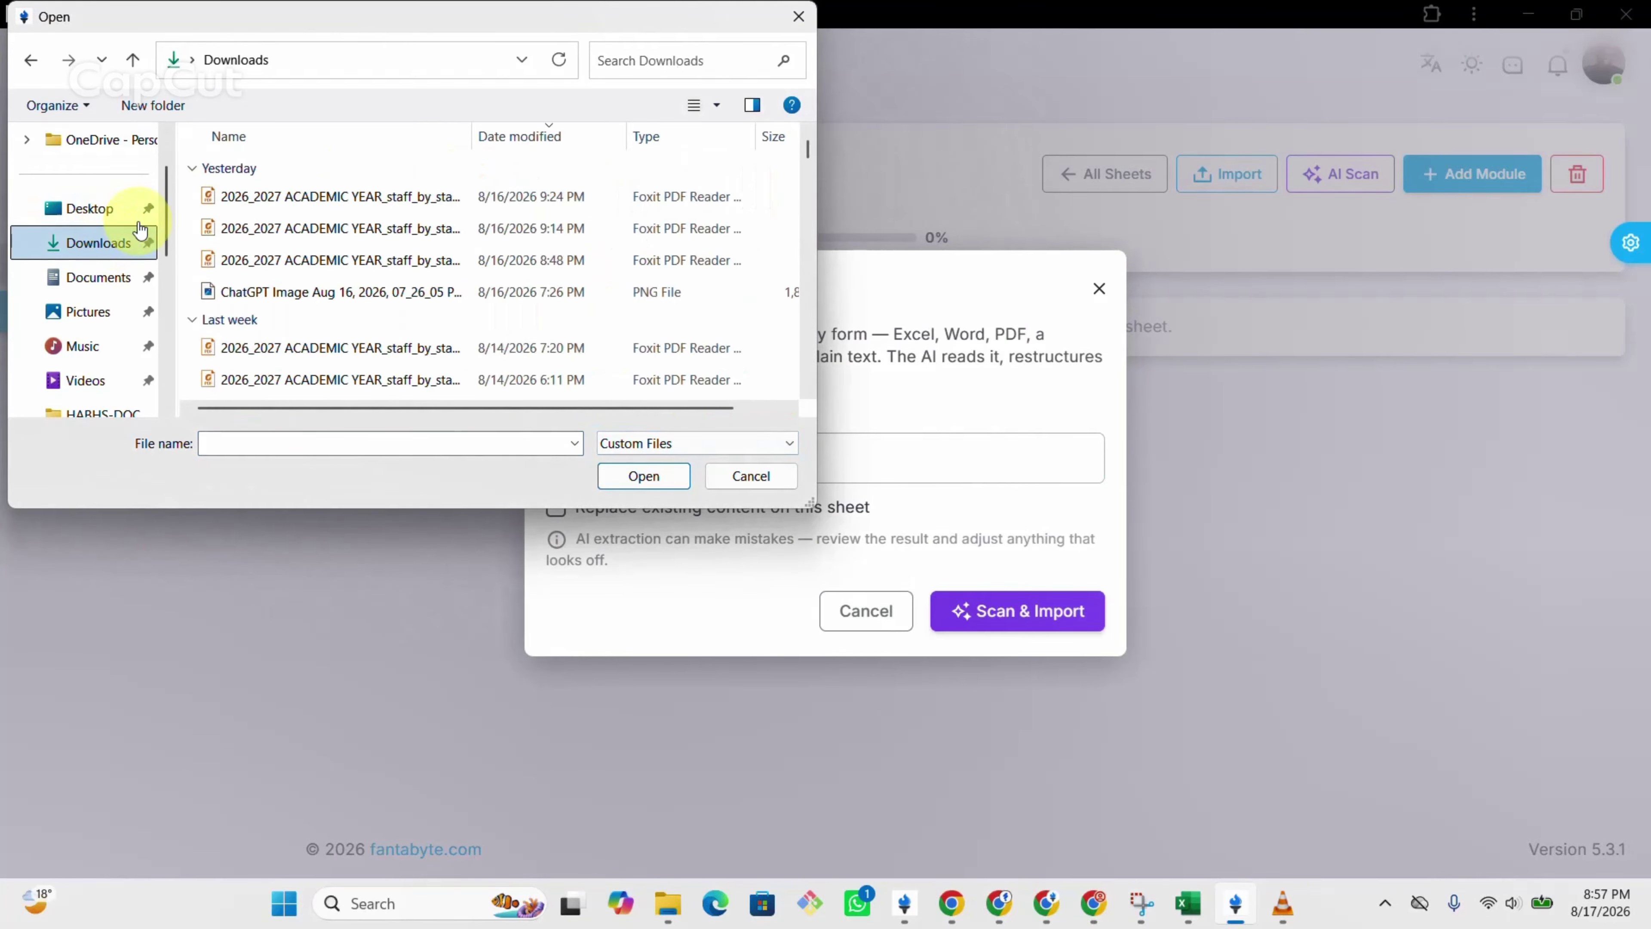
{"action": "left_click", "coordinate": [263, 196]}
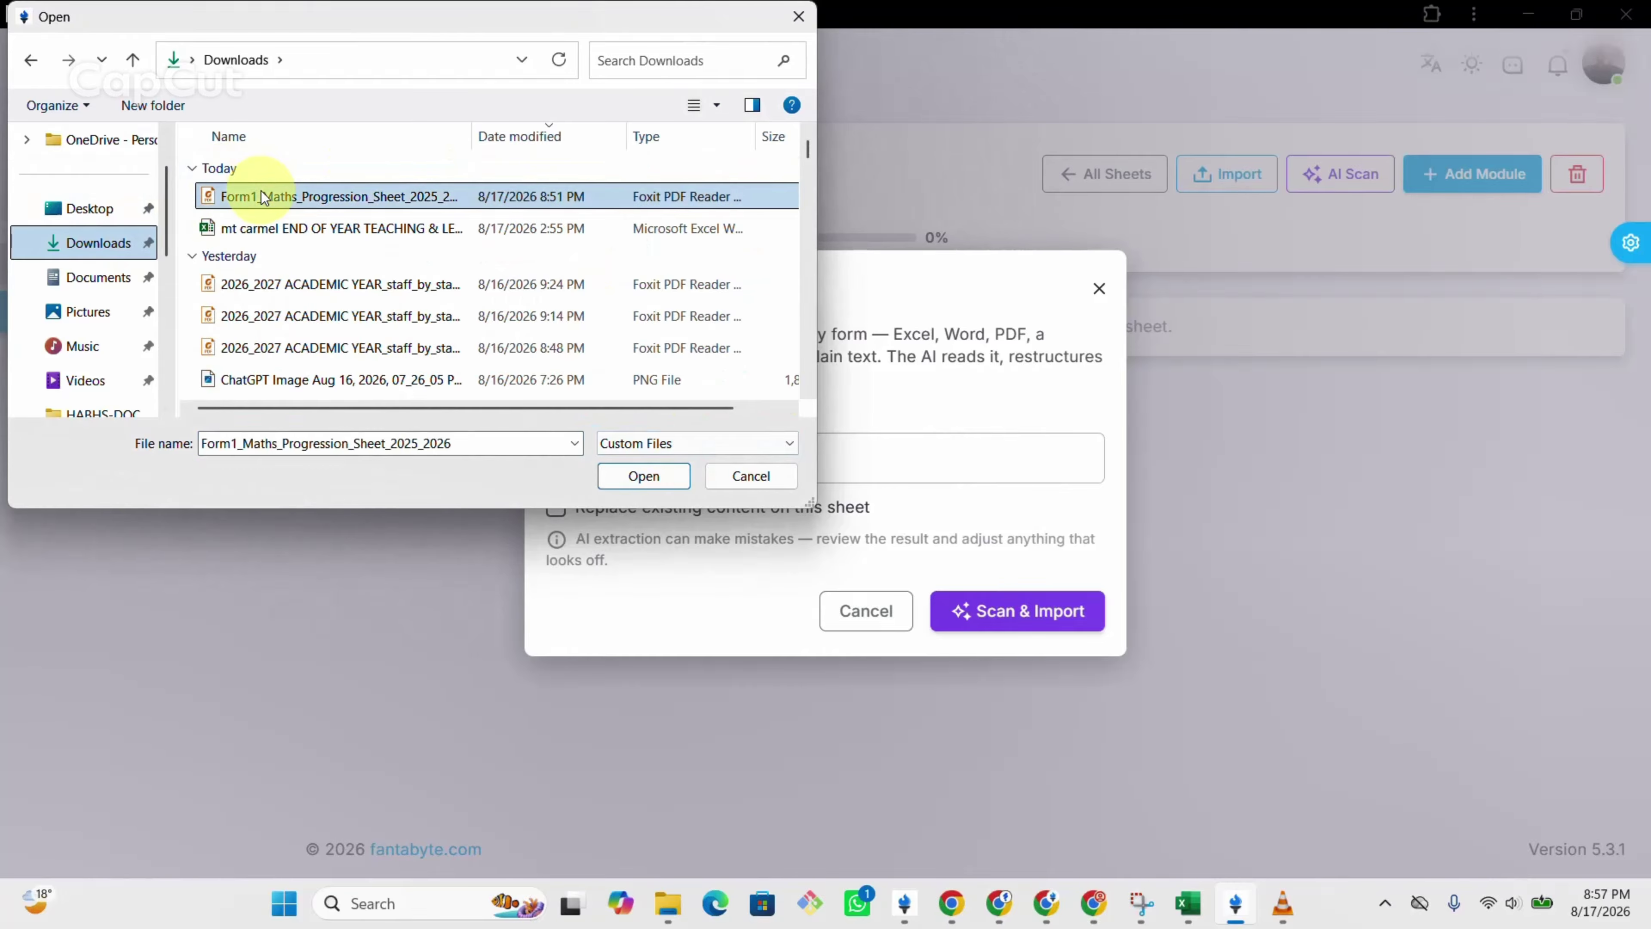
{"action": "left_click", "coordinate": [646, 481]}
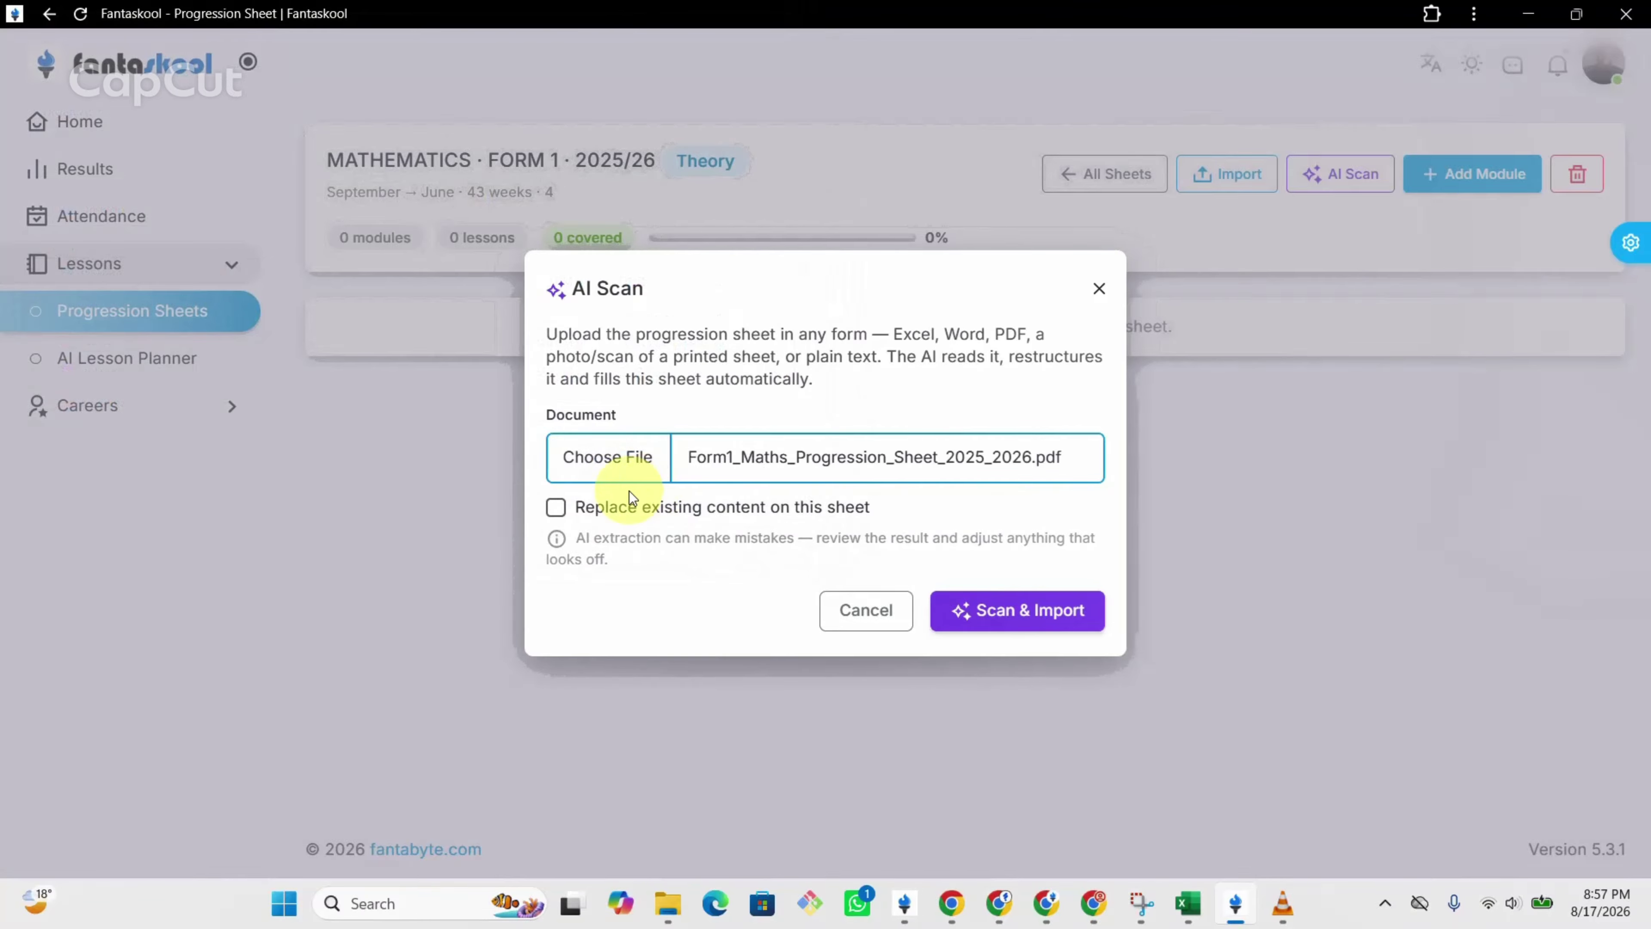
{"action": "left_click", "coordinate": [985, 629]}
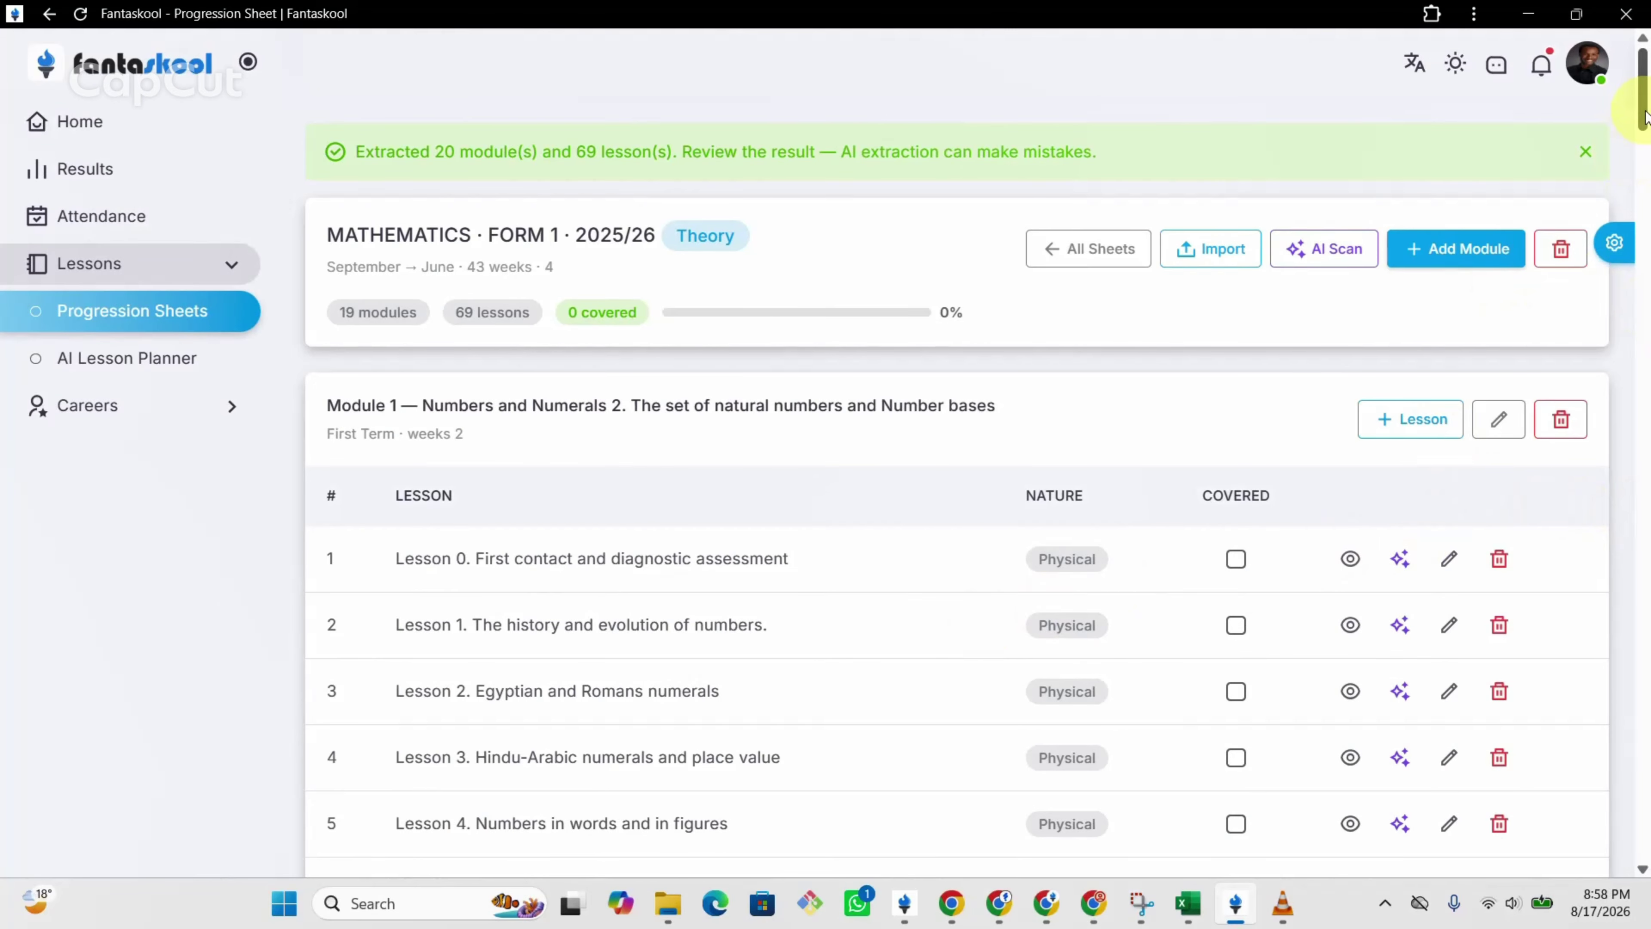
- Mark the first three lessons of Module 1, Lesson 0 through Lesson 2, as covered
{"action": "mouse_move", "coordinate": [1646, 115]}
{"action": "left_mouse_down"}
{"action": "mouse_move", "coordinate": [1646, 845]}
{"action": "mouse_move", "coordinate": [1596, 642]}
{"action": "mouse_move", "coordinate": [1648, 110]}
{"action": "left_mouse_up"}
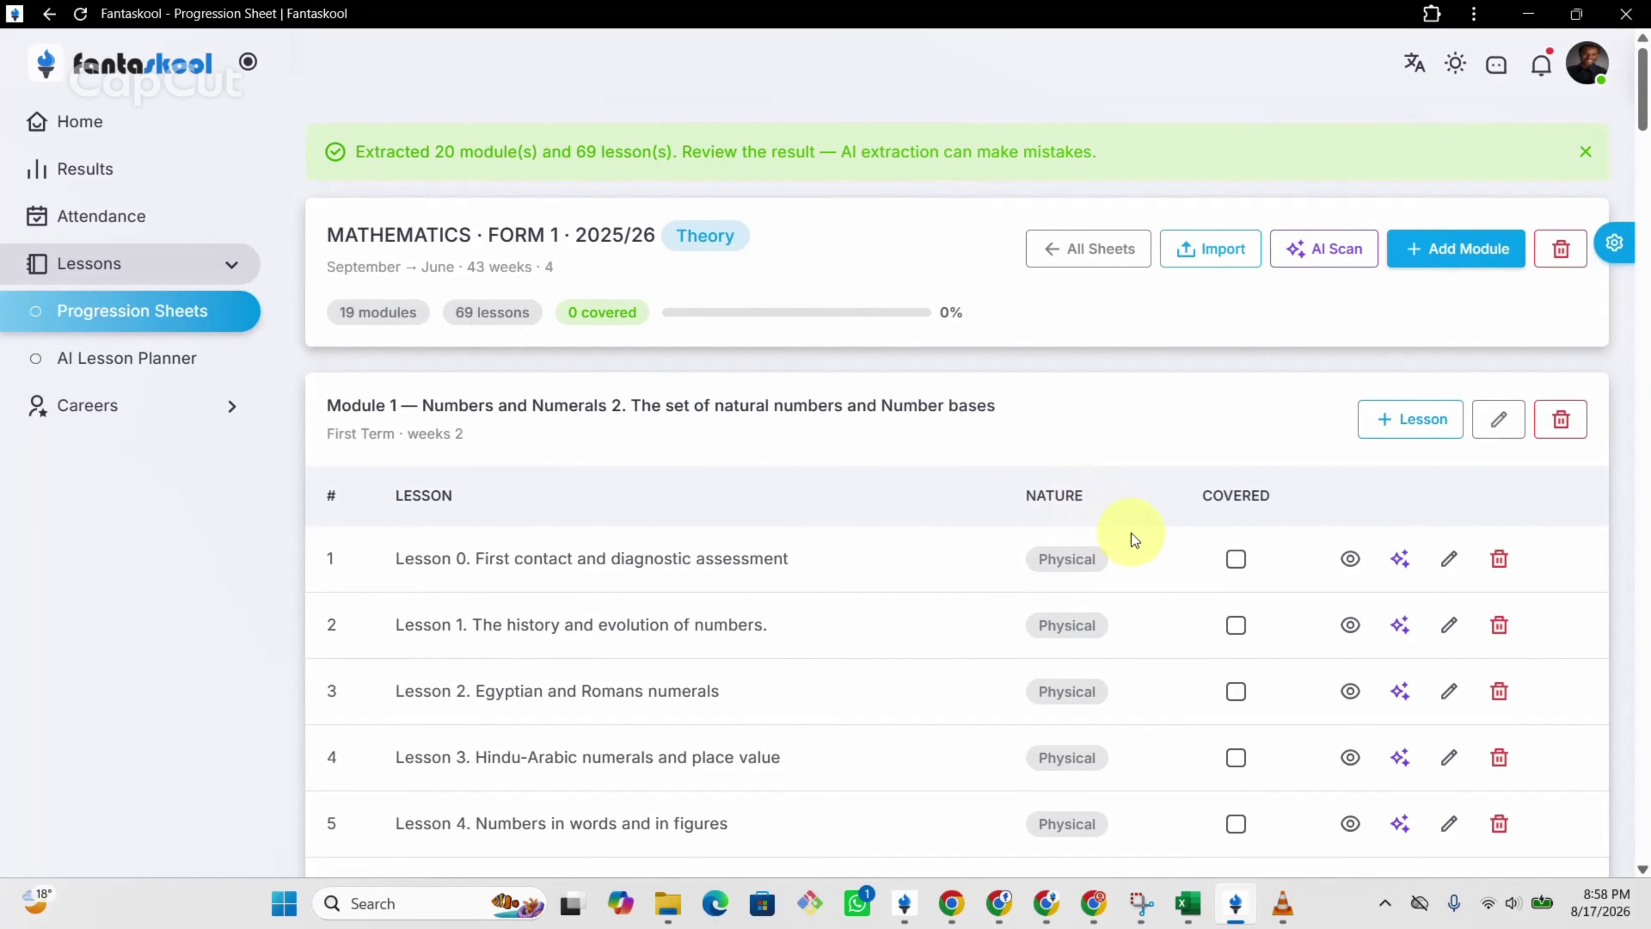
{"action": "left_click", "coordinate": [1237, 561]}
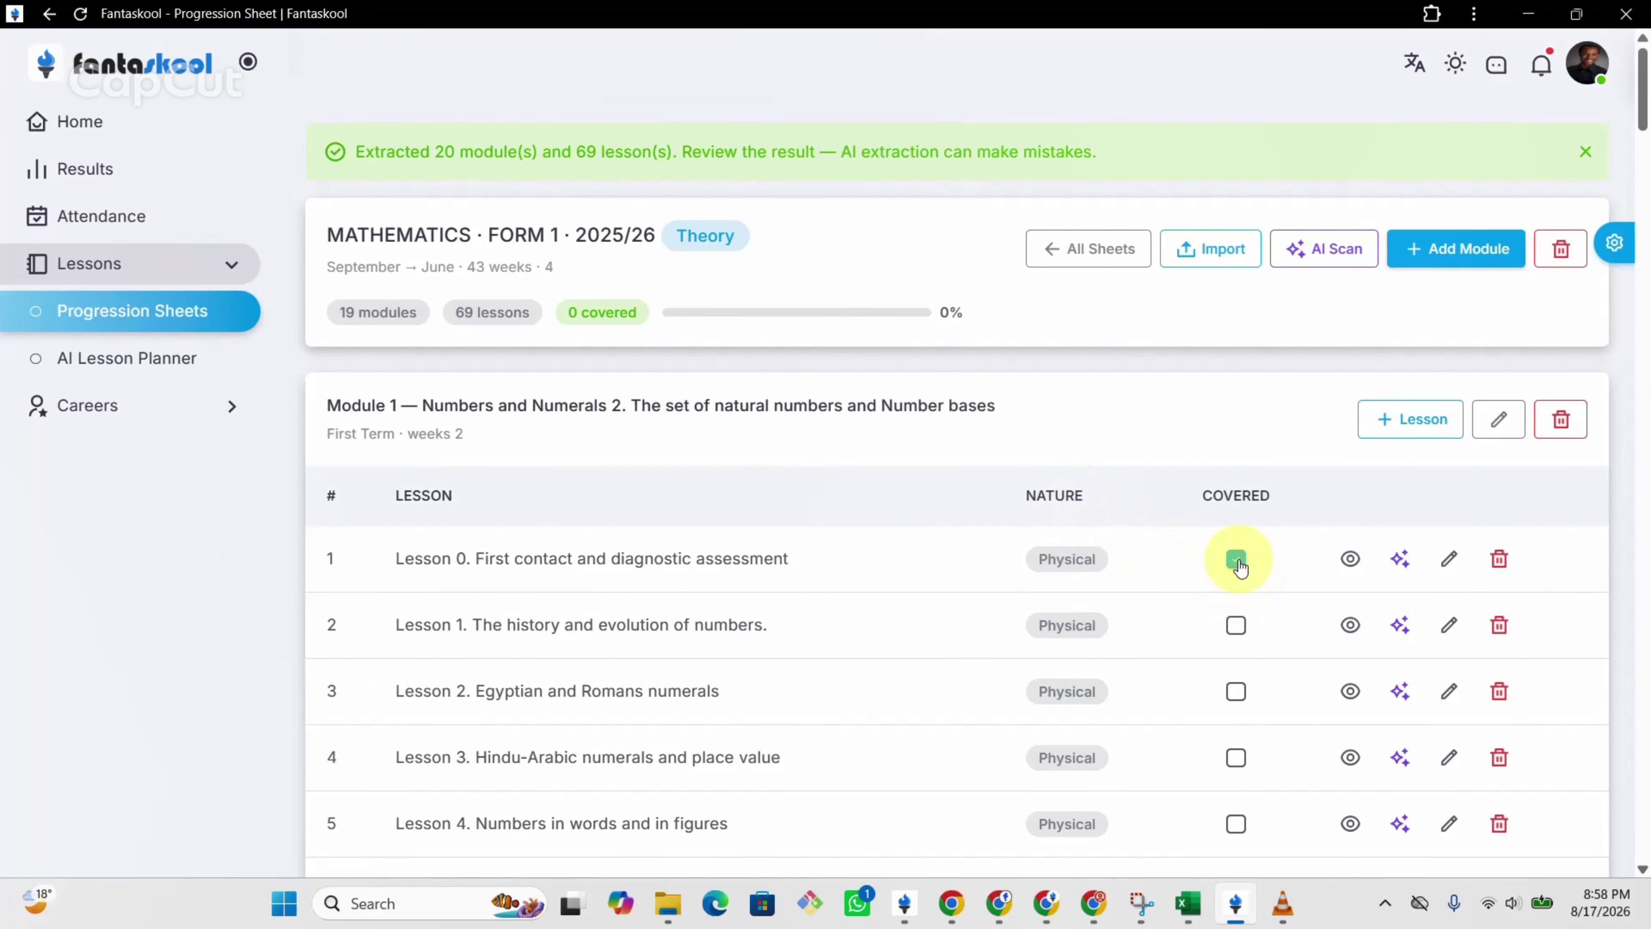
{"action": "left_click", "coordinate": [1236, 626]}
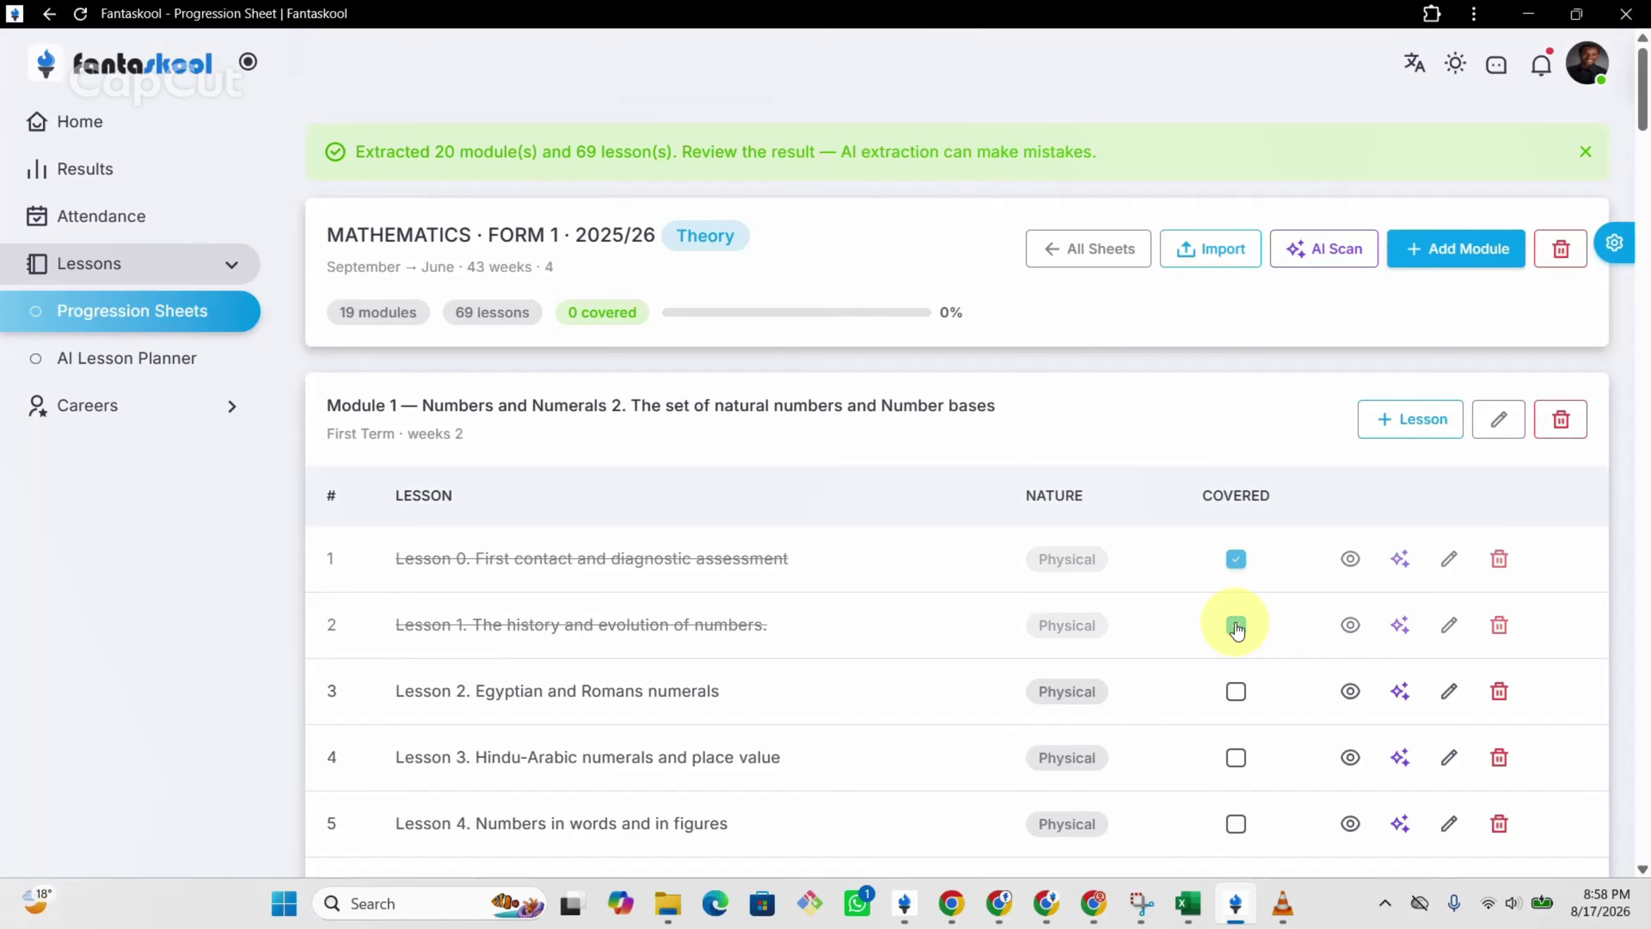
{"action": "left_click", "coordinate": [1237, 692]}
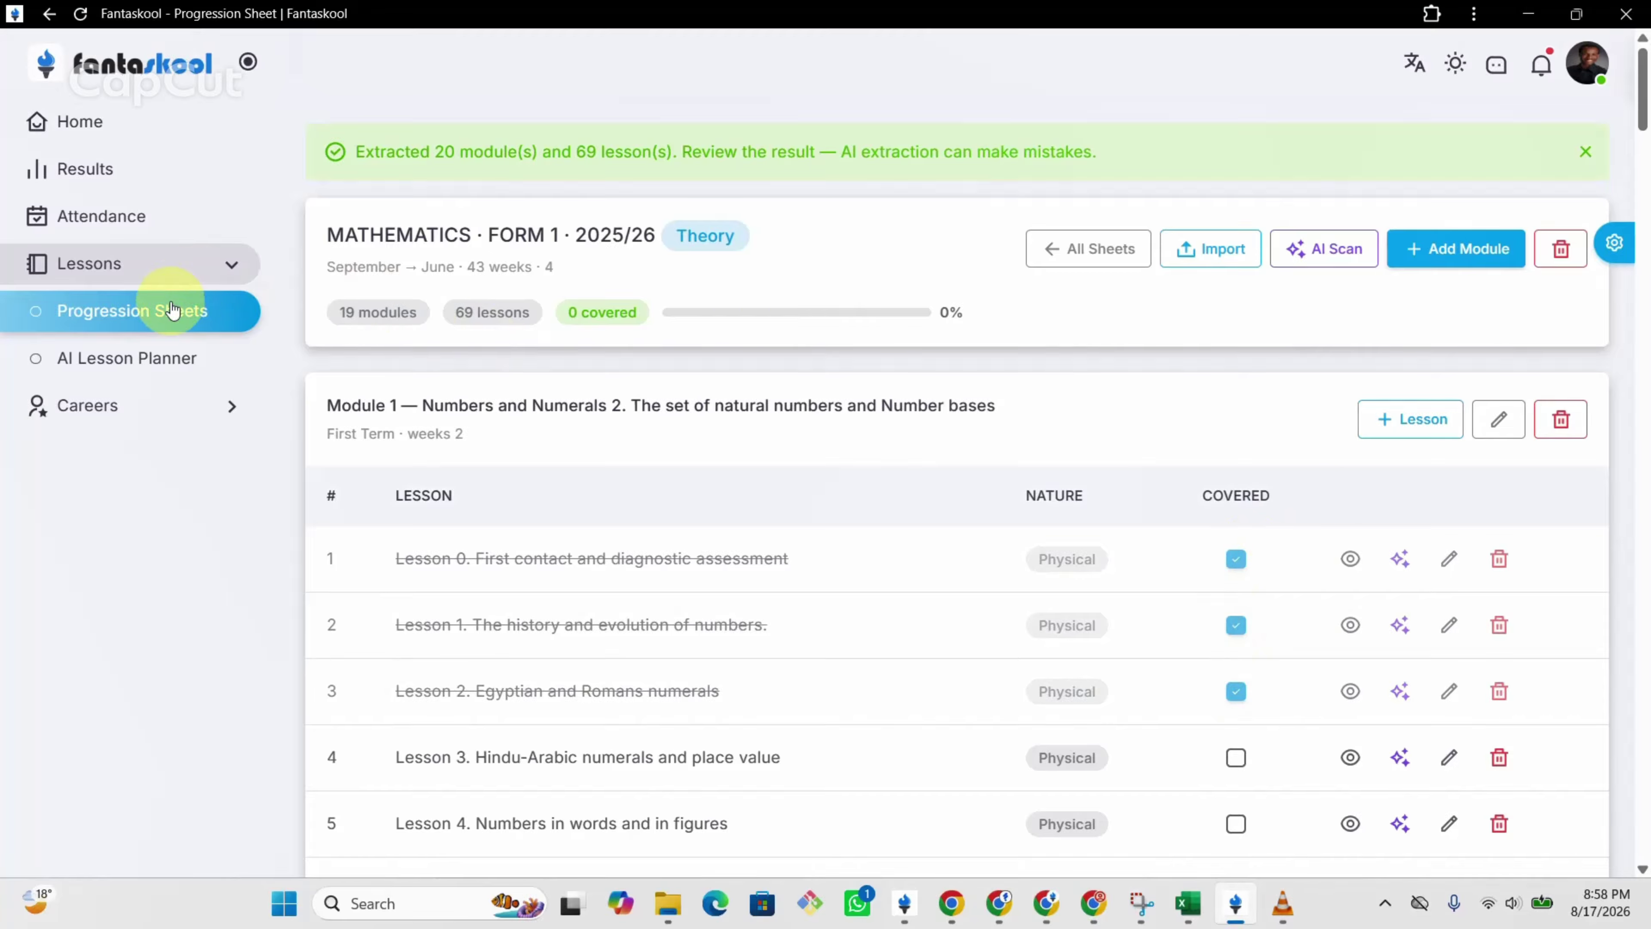
- Check the Mathematics sheet's coverage in the list of all sheets, and reopen the sheet to review its modules
{"action": "left_click", "coordinate": [1054, 259]}
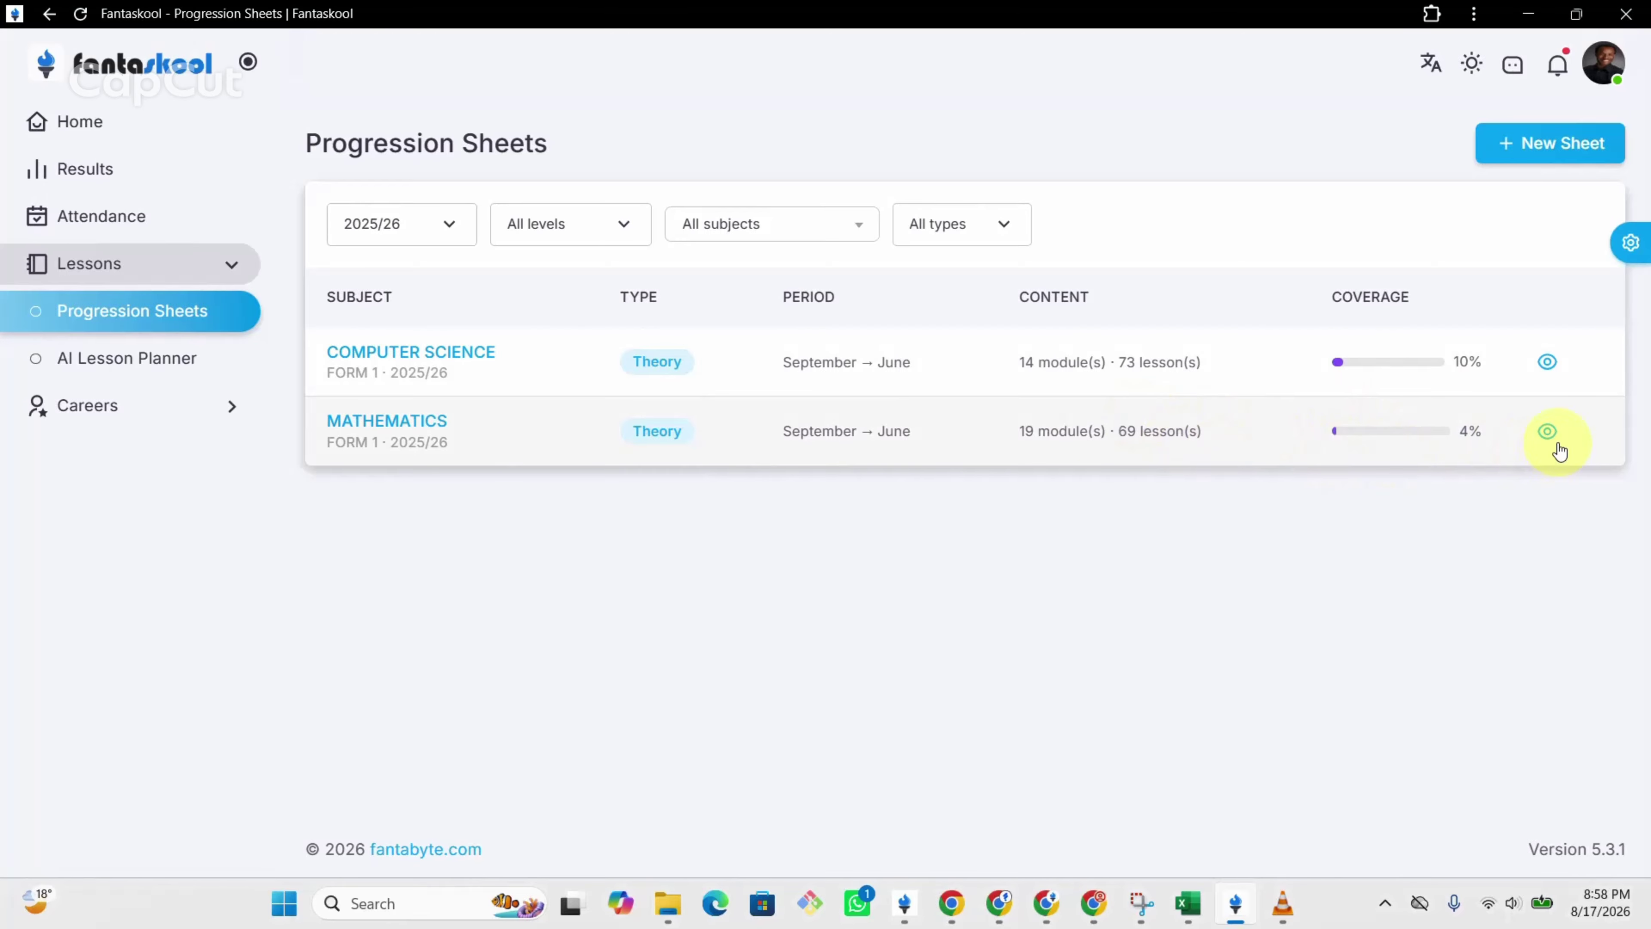
{"action": "left_click", "coordinate": [1540, 434]}
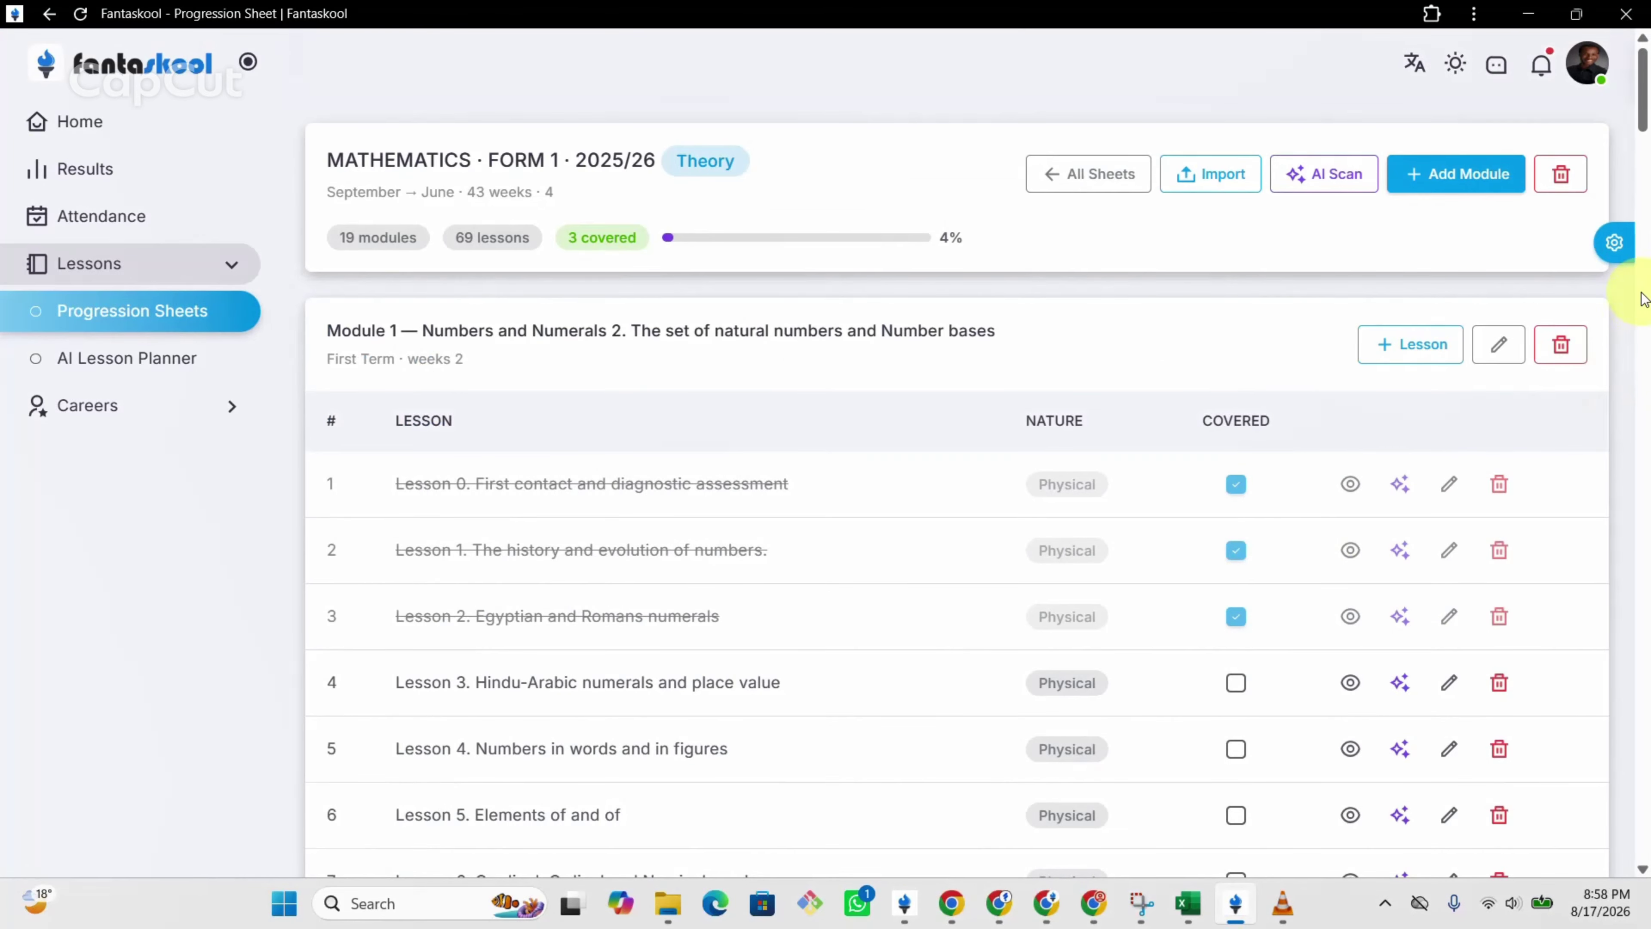
{"action": "left_click", "coordinate": [1647, 270]}
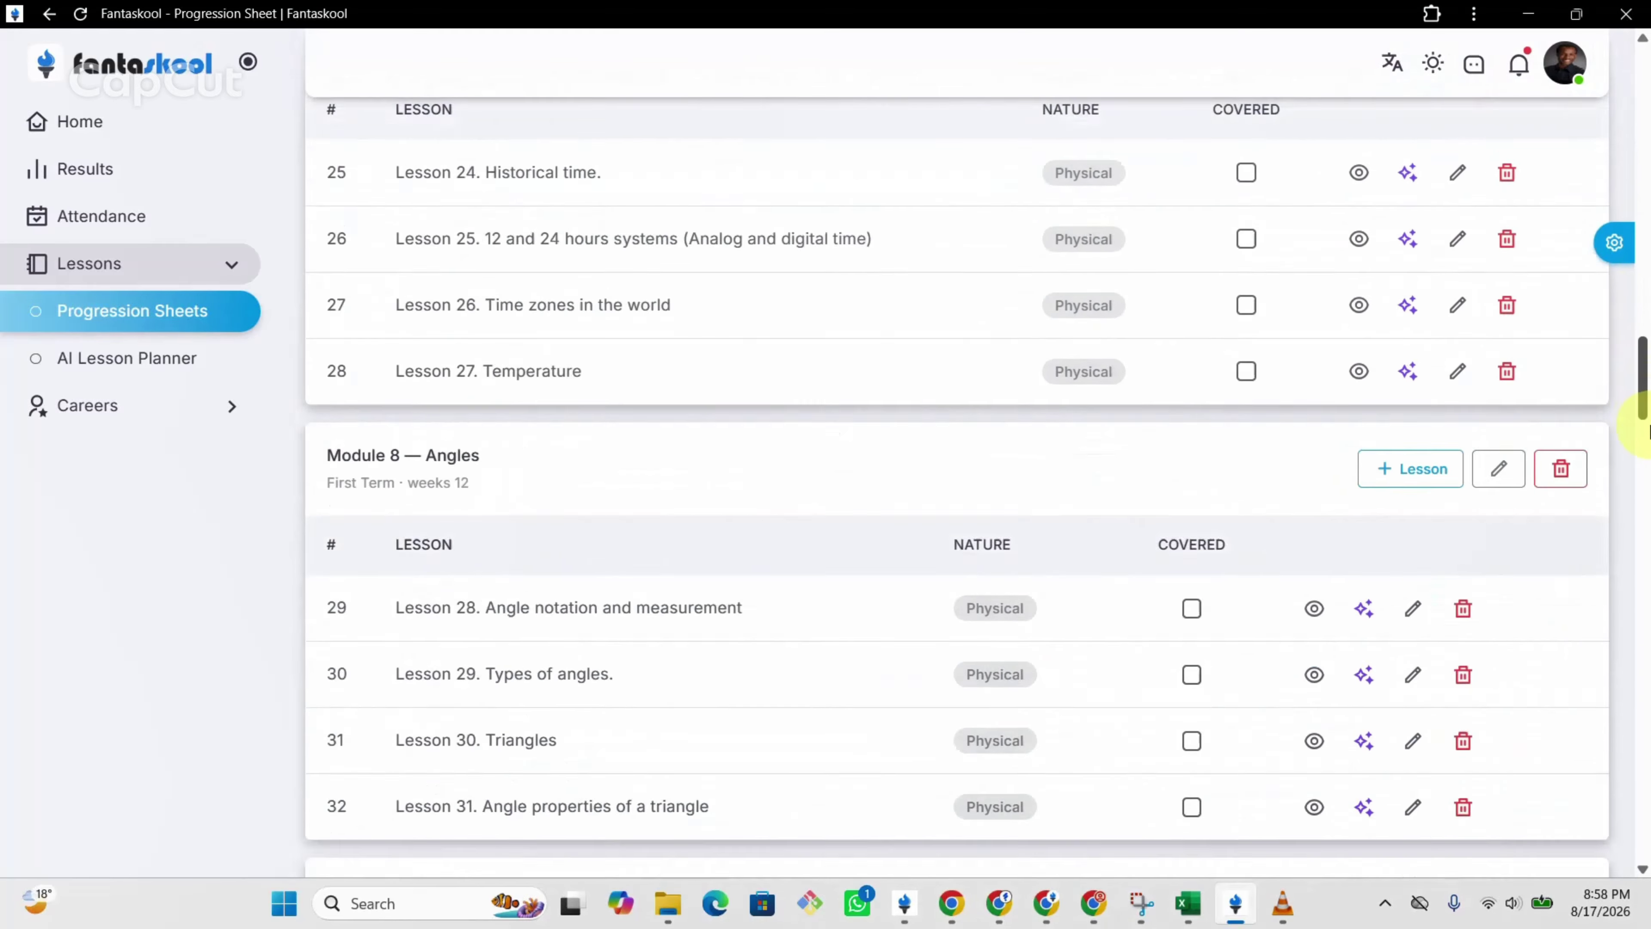